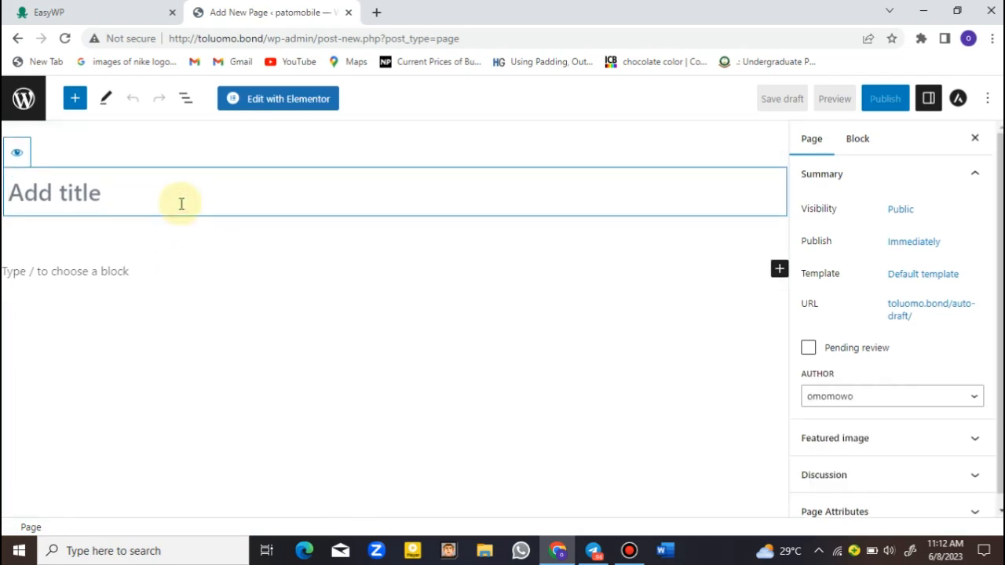
Step: Title the new page "Home" with a capital H and publish it with public visibility
text(home)
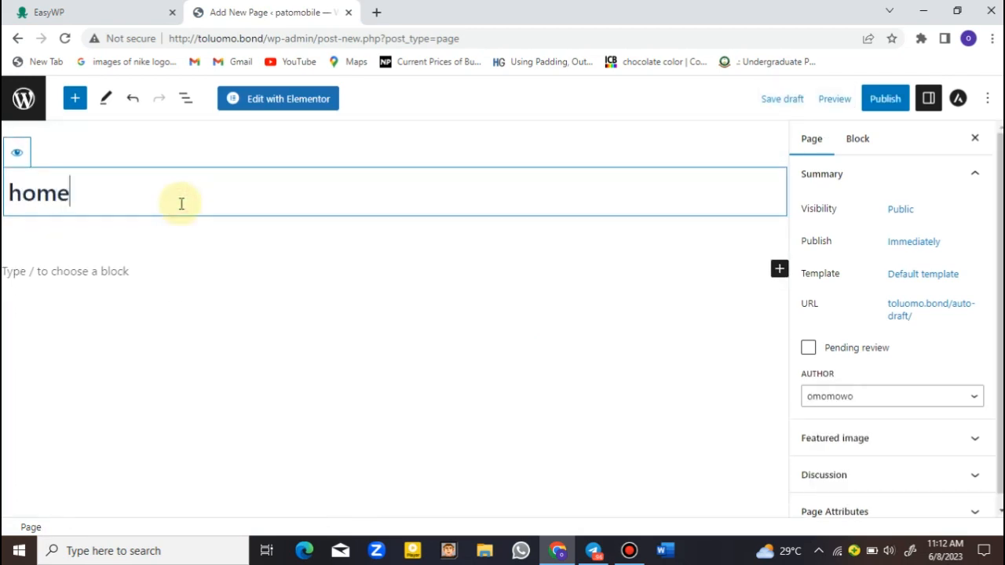
key(BackSpace)
key(BackSpace)
key(BackSpace)
key(BackSpace)
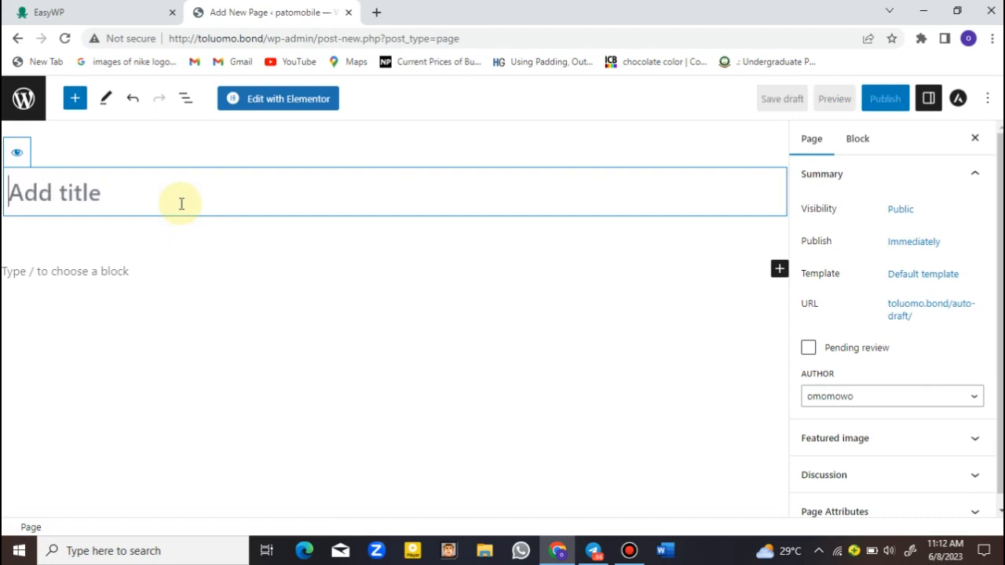
text(Home)
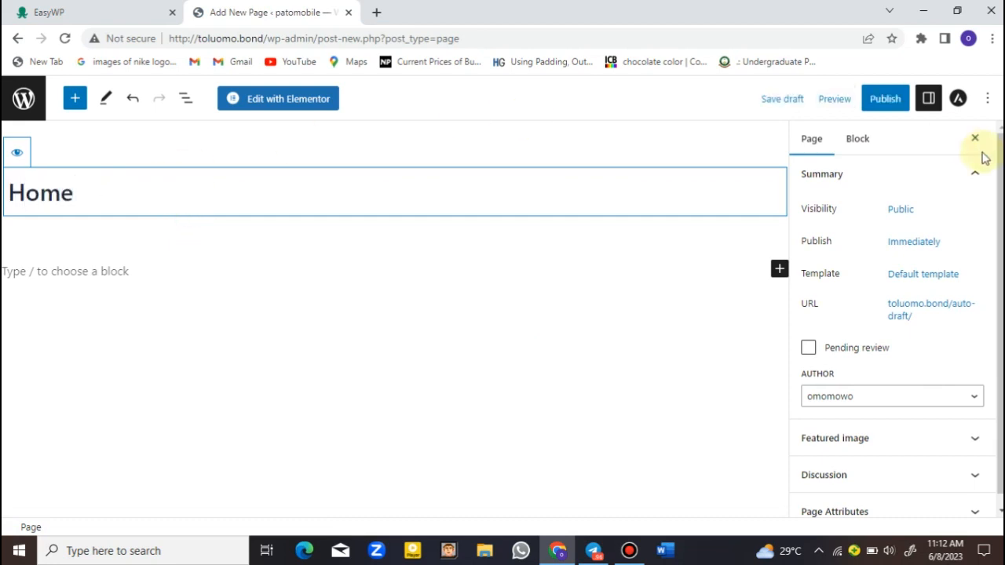
click(908, 214)
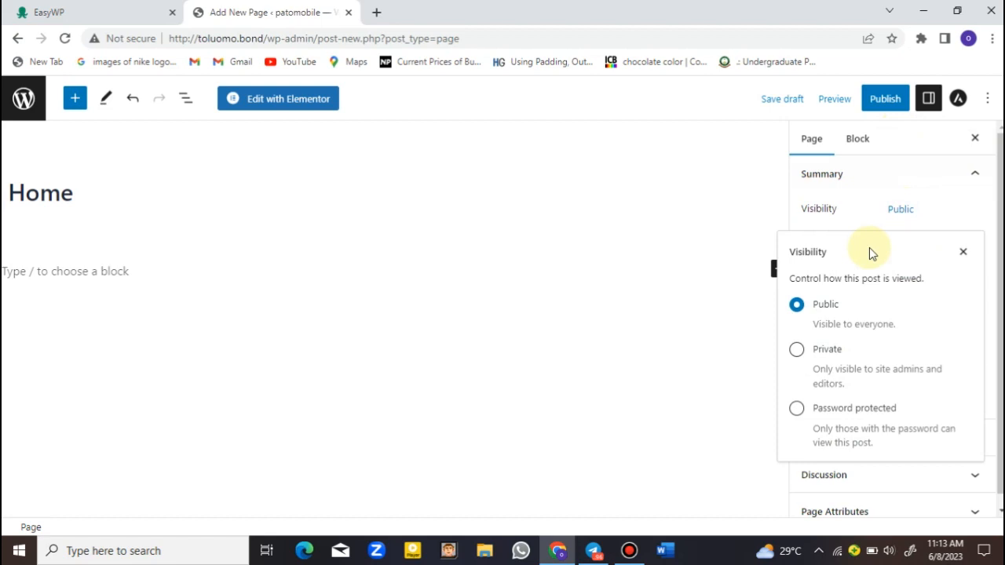
click(895, 101)
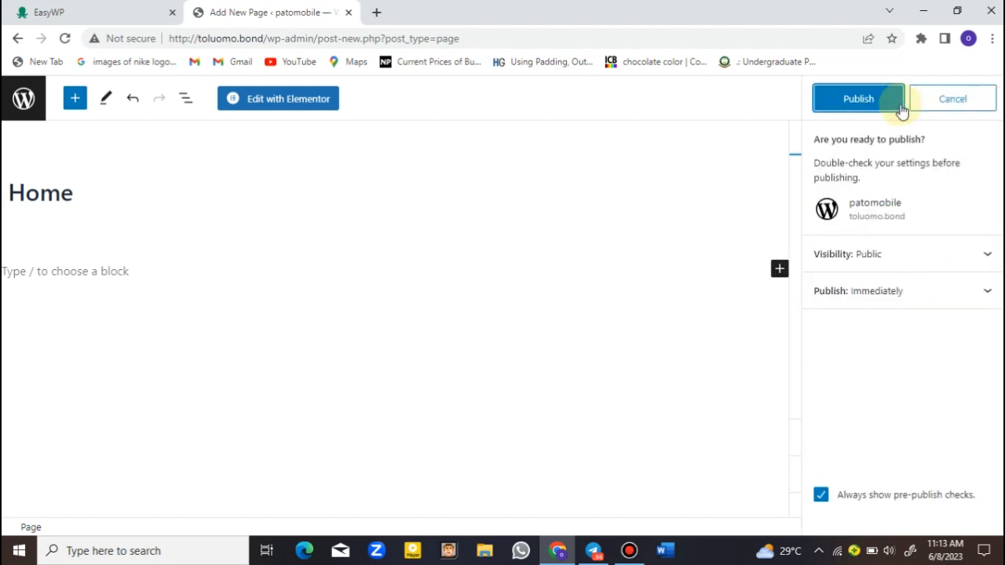
click(874, 107)
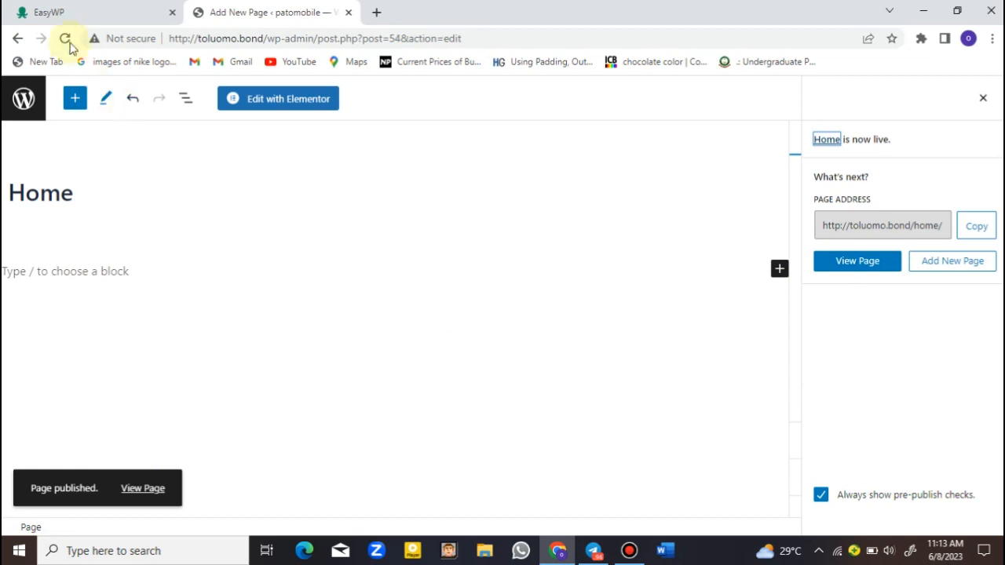
Step: Add another new page titled "Services" and publish it
click(16, 101)
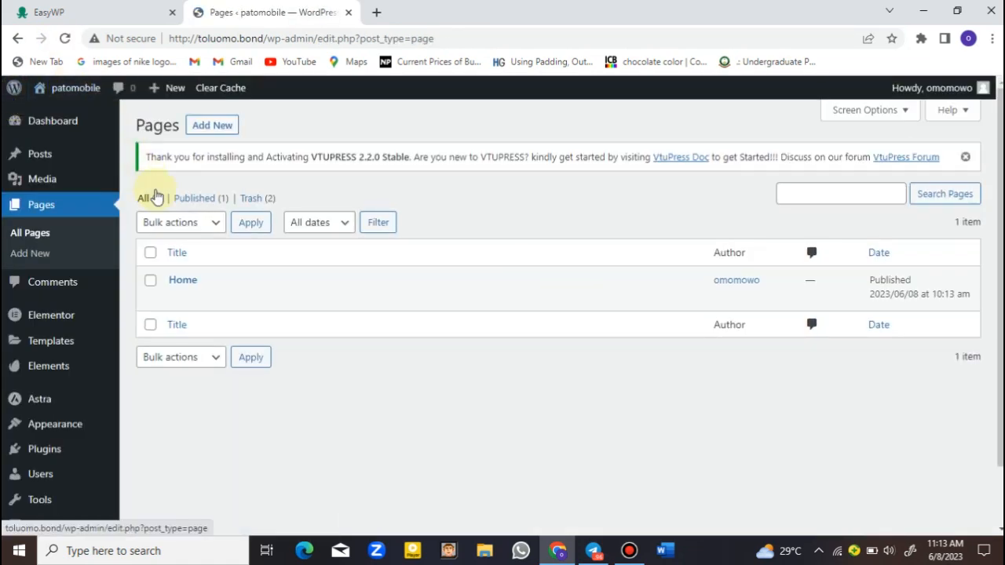
click(222, 130)
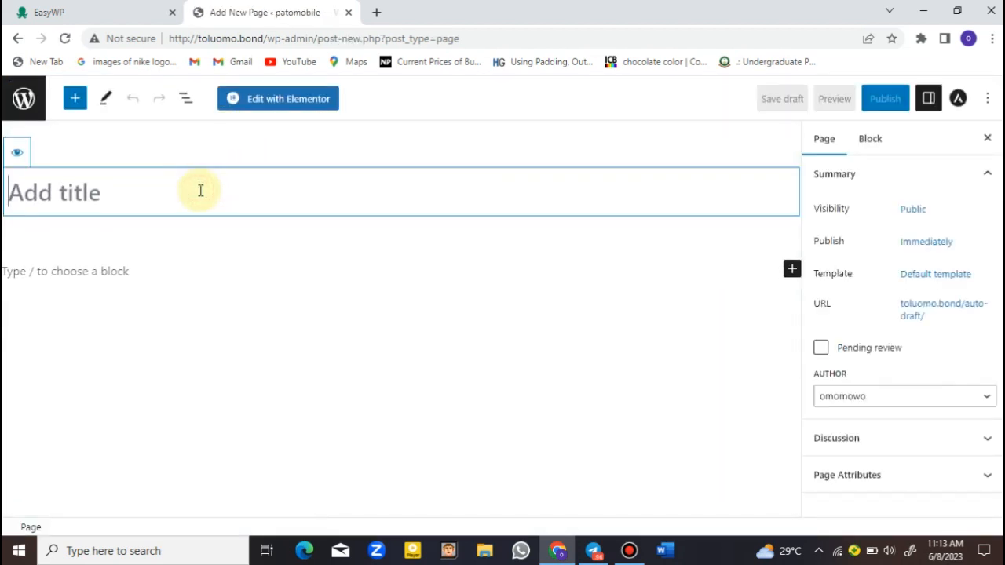
text(Services)
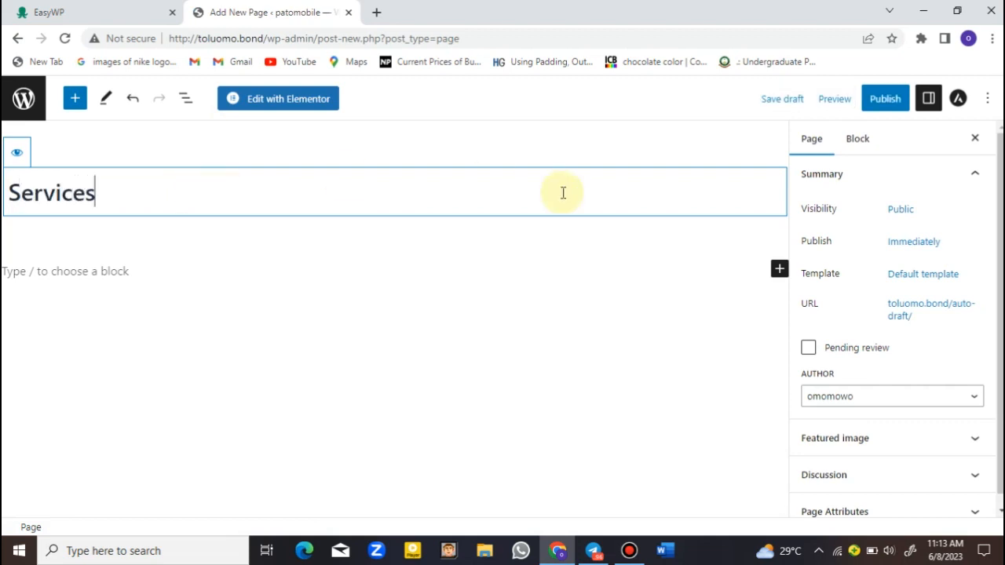
click(870, 114)
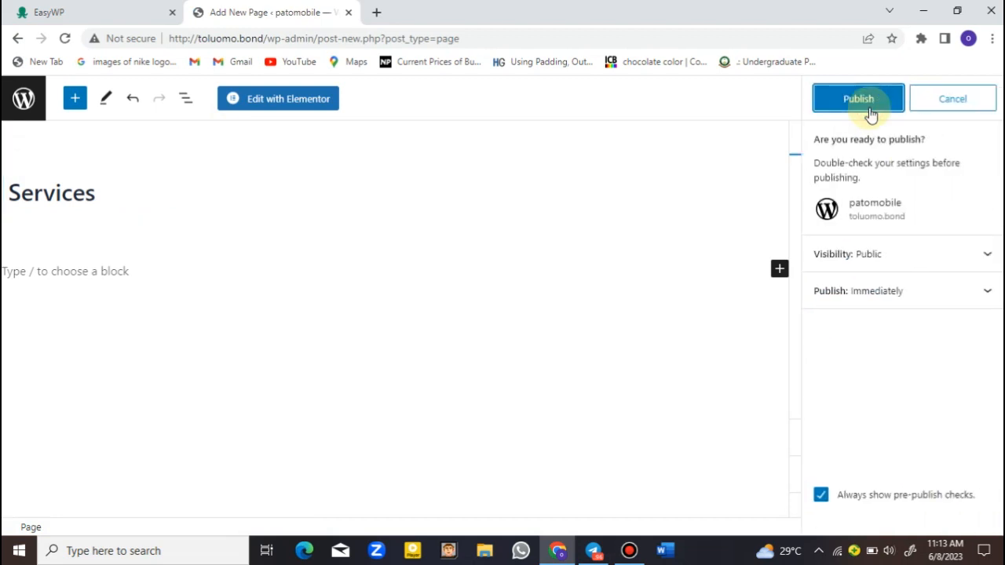
click(870, 114)
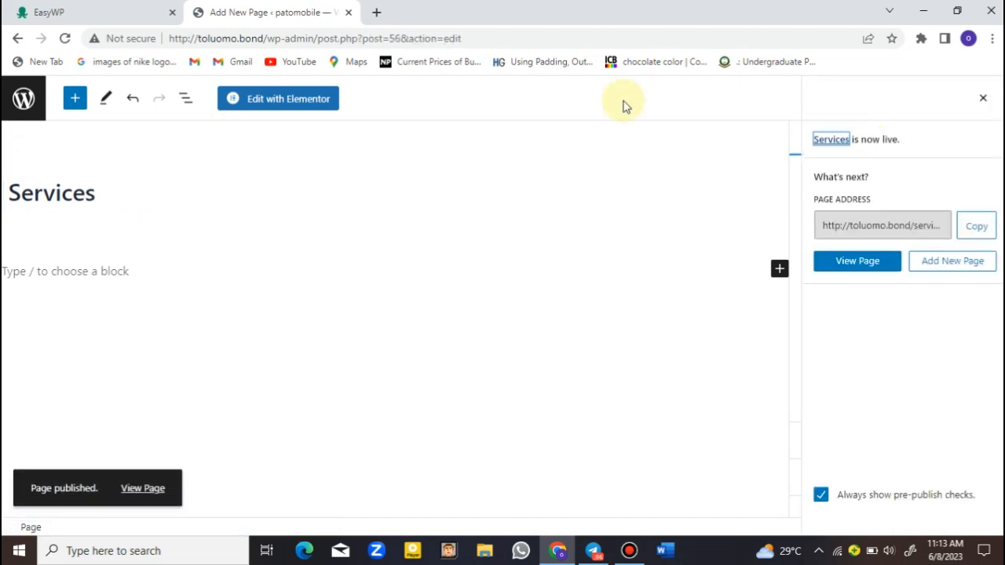
Step: Create a further page titled "About Us" and publish it
click(20, 100)
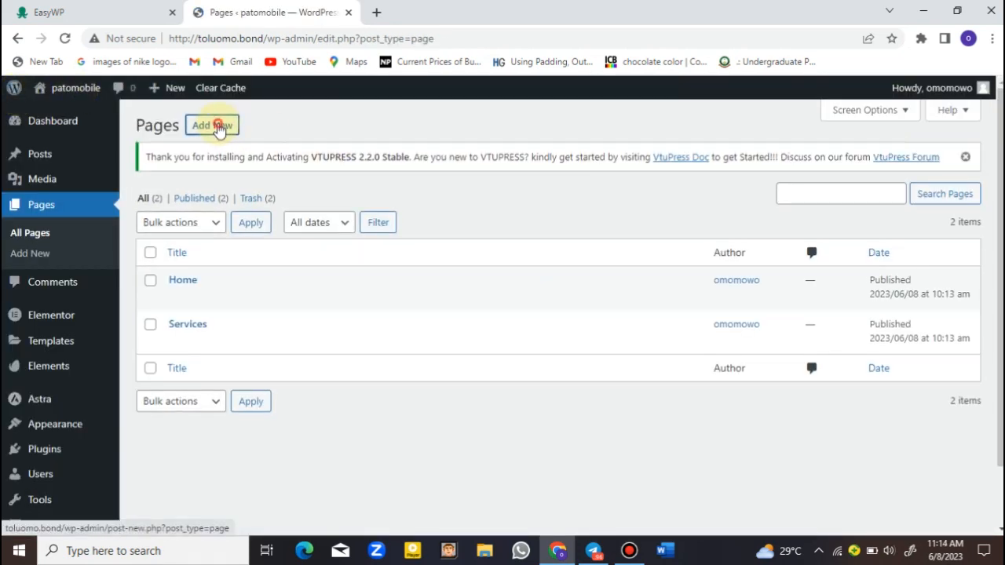
click(218, 127)
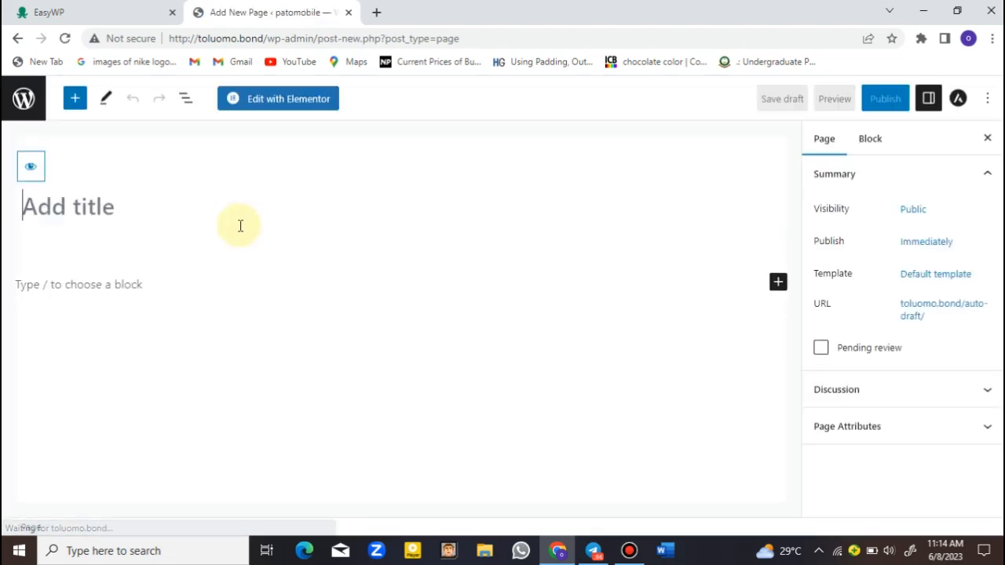
click(179, 196)
text(A)
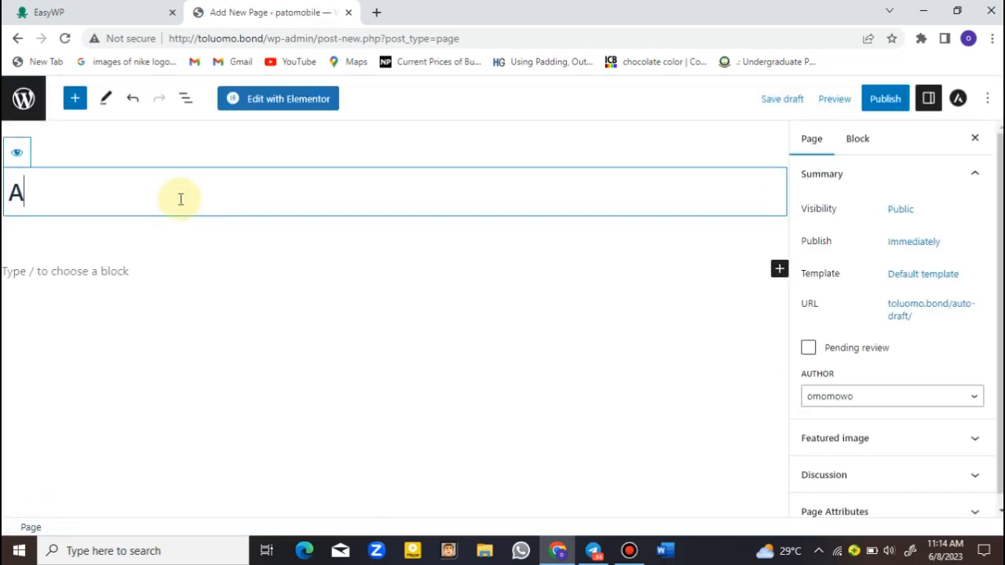
text(bout )
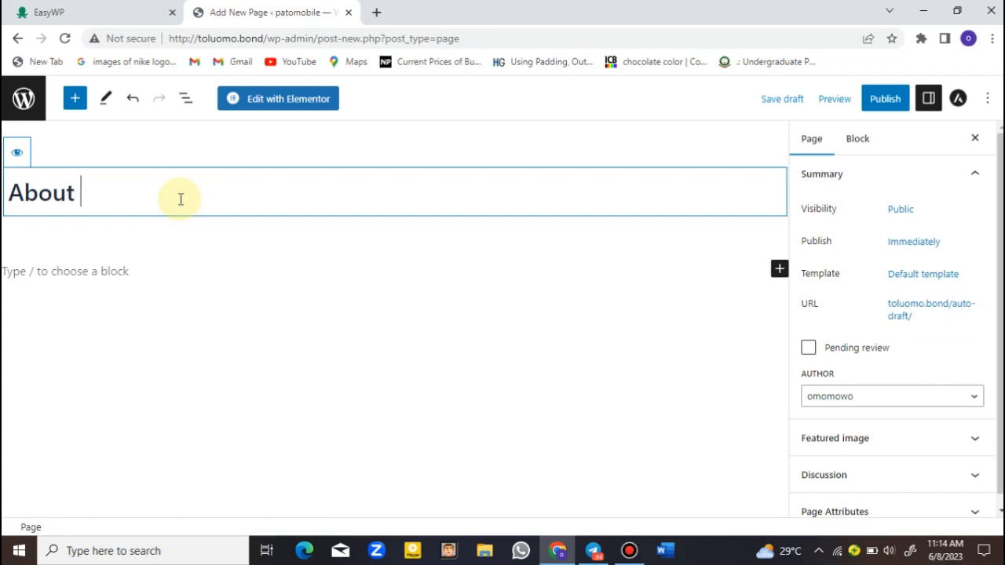
text(Us)
click(888, 107)
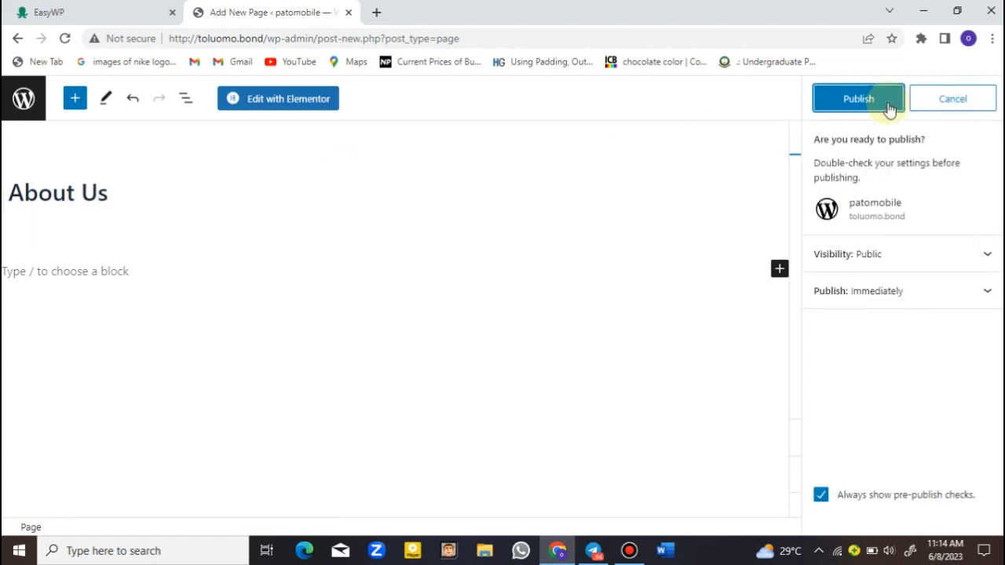
click(858, 99)
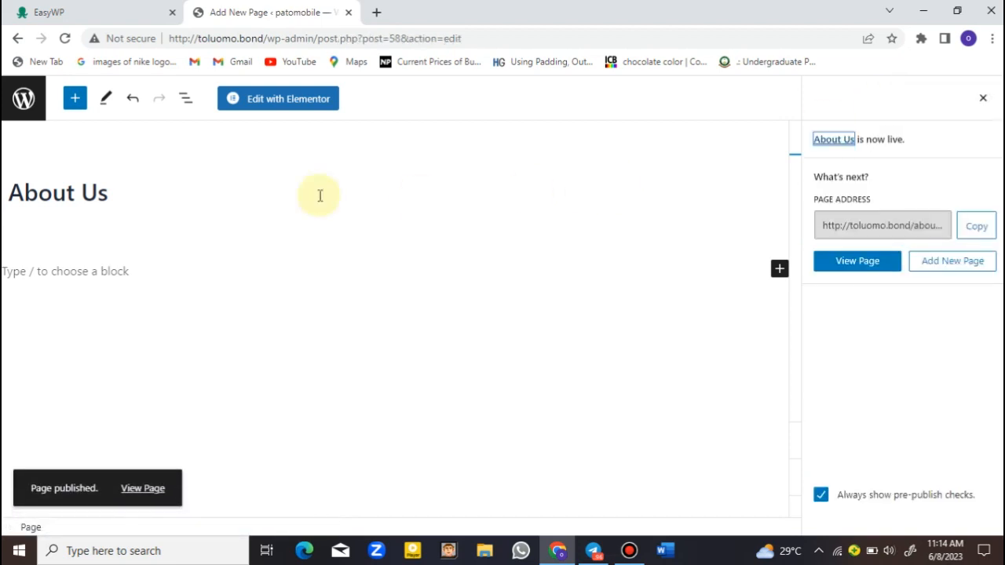
Step: Create a new page titled "Contact Us" and publish it
click(10, 102)
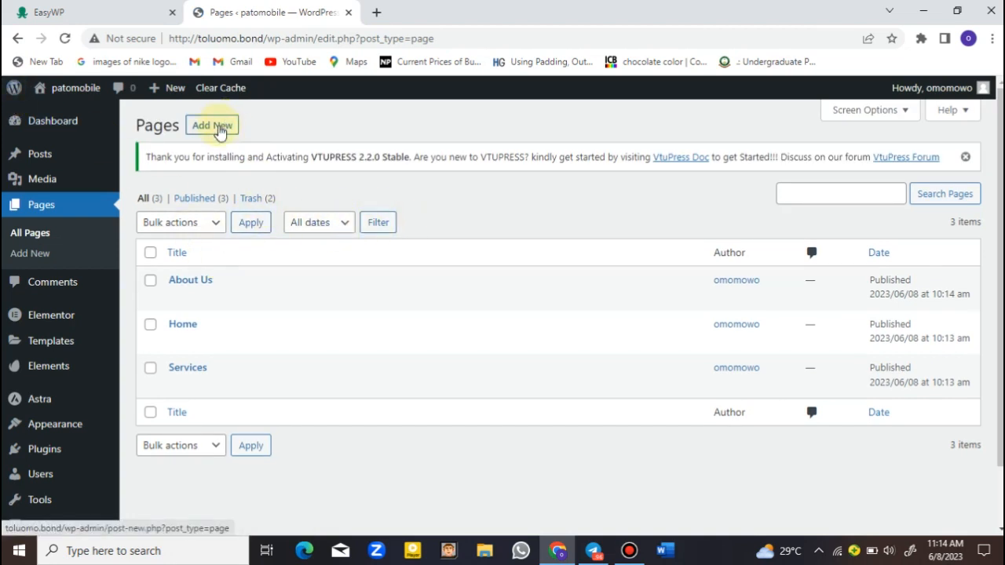
click(219, 130)
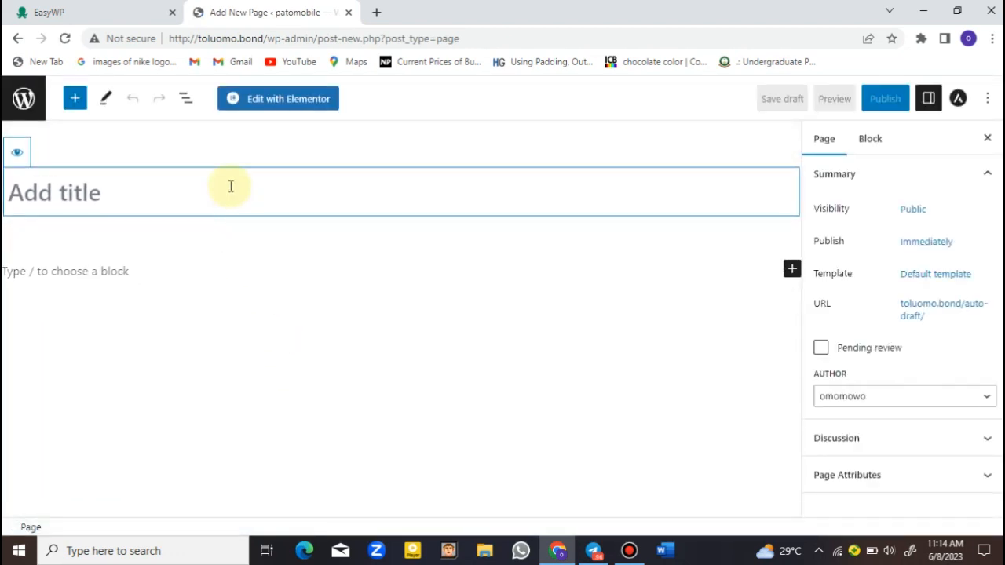
text(Co)
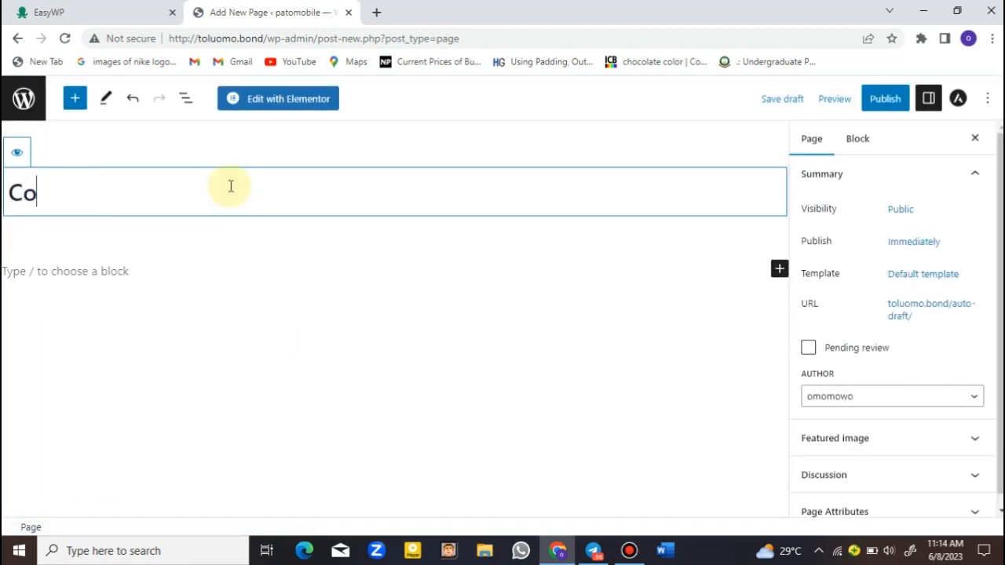
text(ntact )
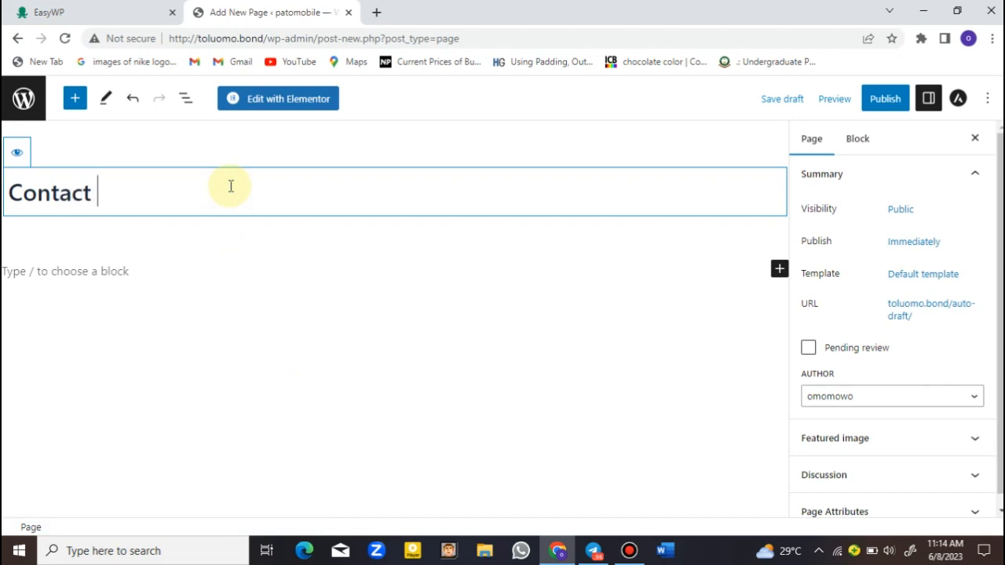
text(Us)
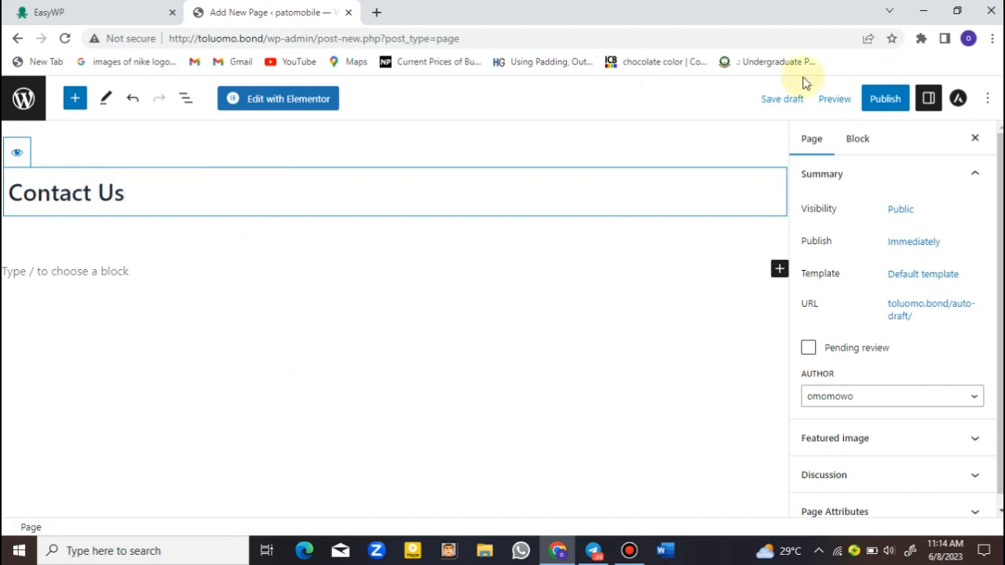
click(891, 103)
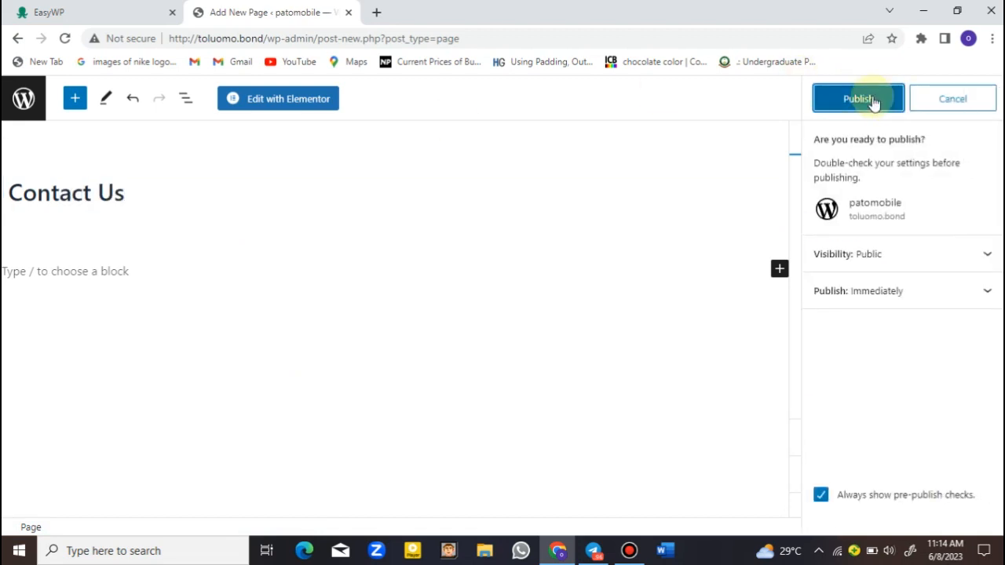
click(870, 99)
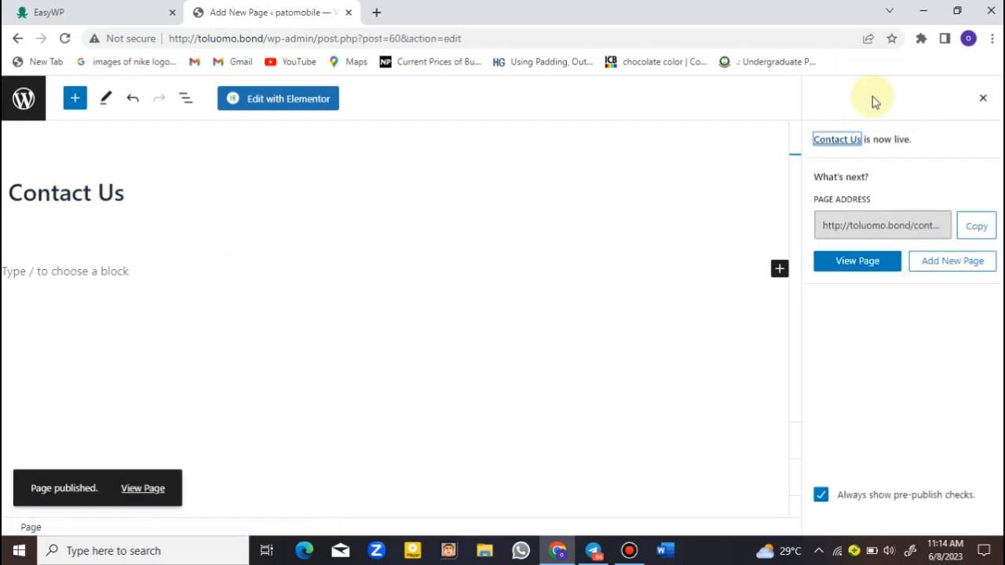
Step: From the list of all pages, view the published Home page in a new browser tab and examine its header navigation
click(19, 97)
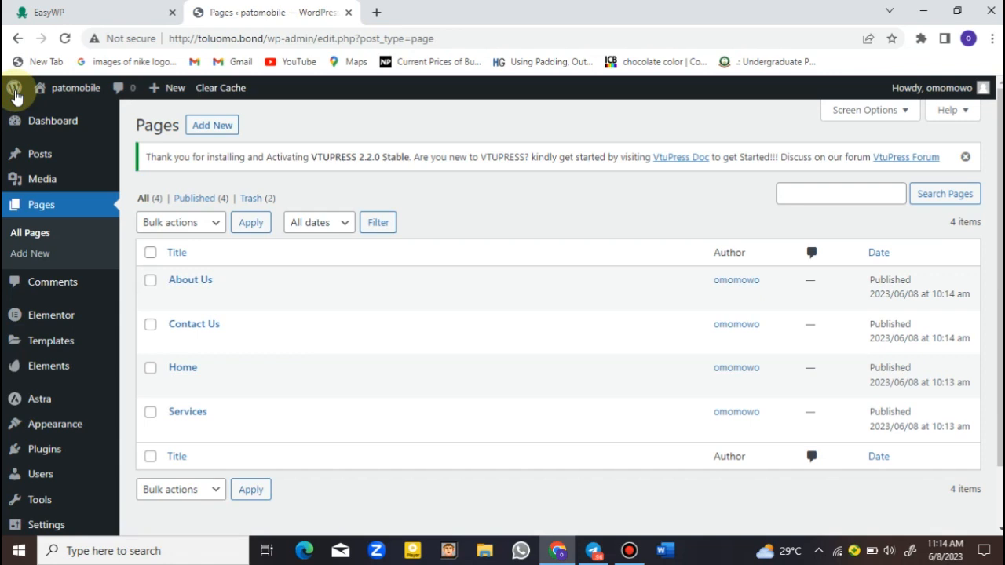
mouse_move(213, 372)
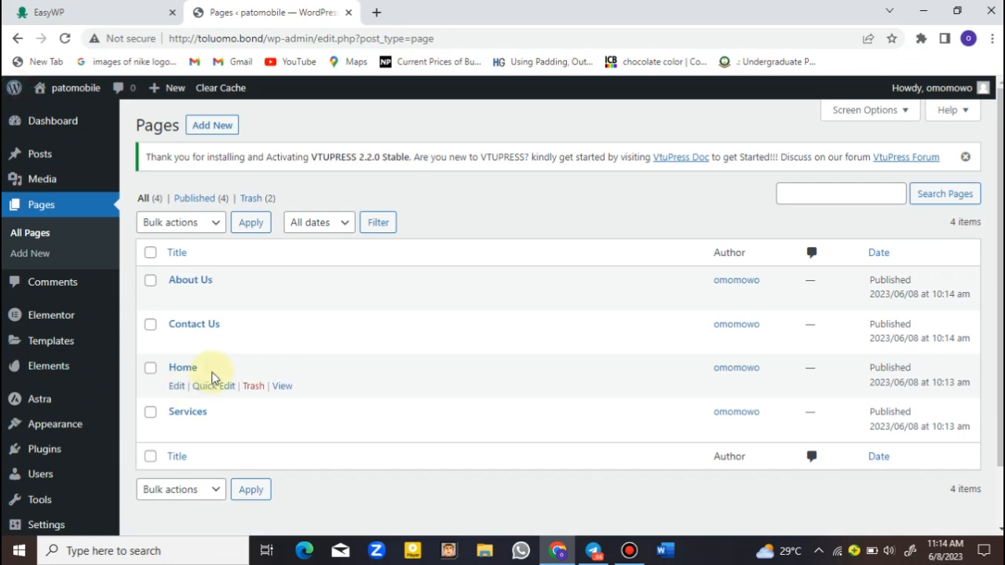
right_click(284, 393)
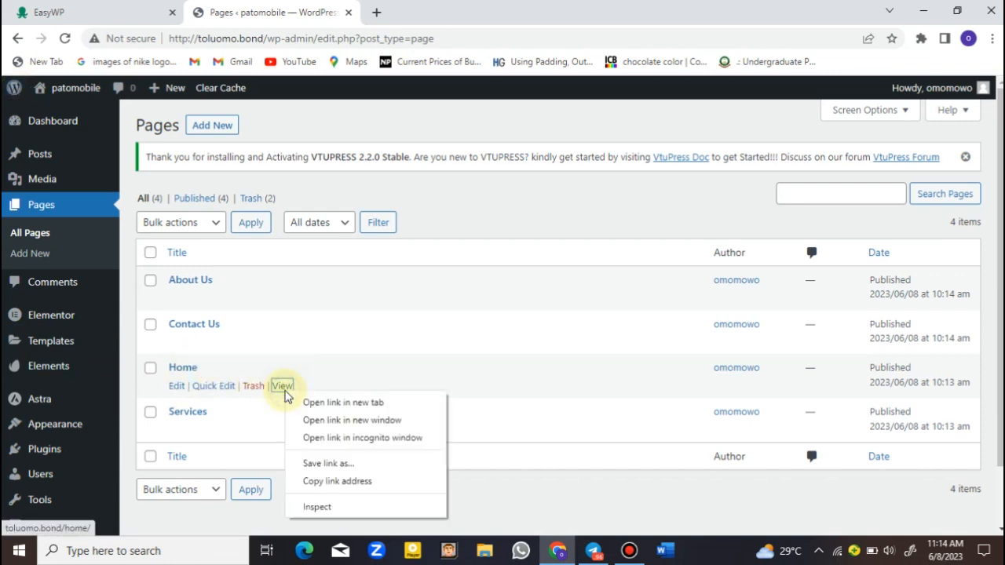
click(313, 404)
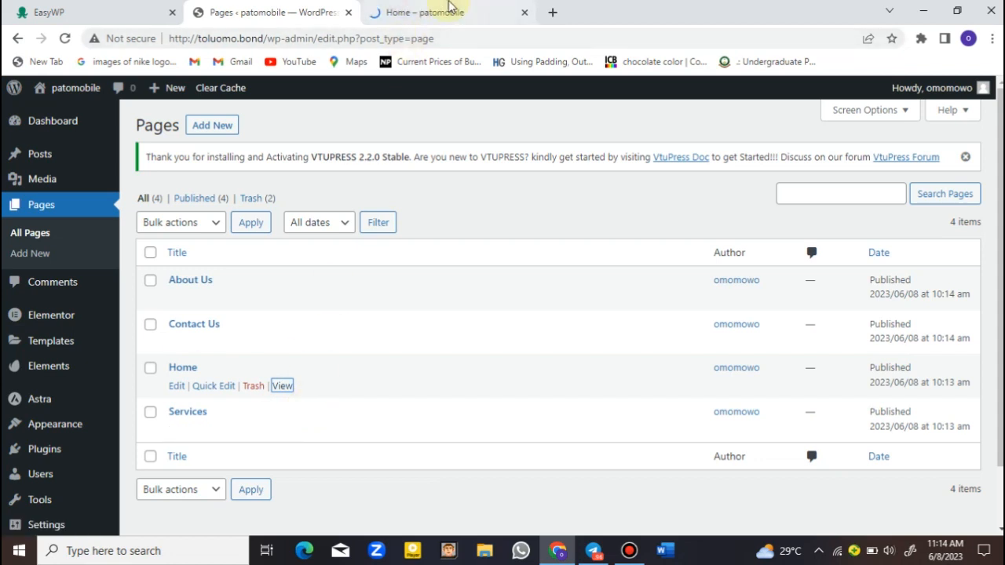
click(455, 12)
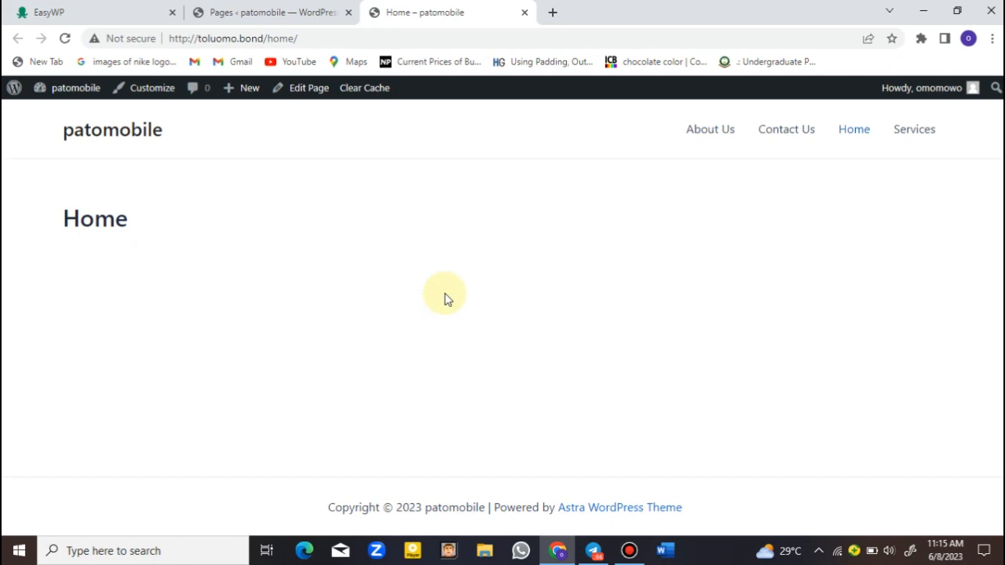
click(280, 10)
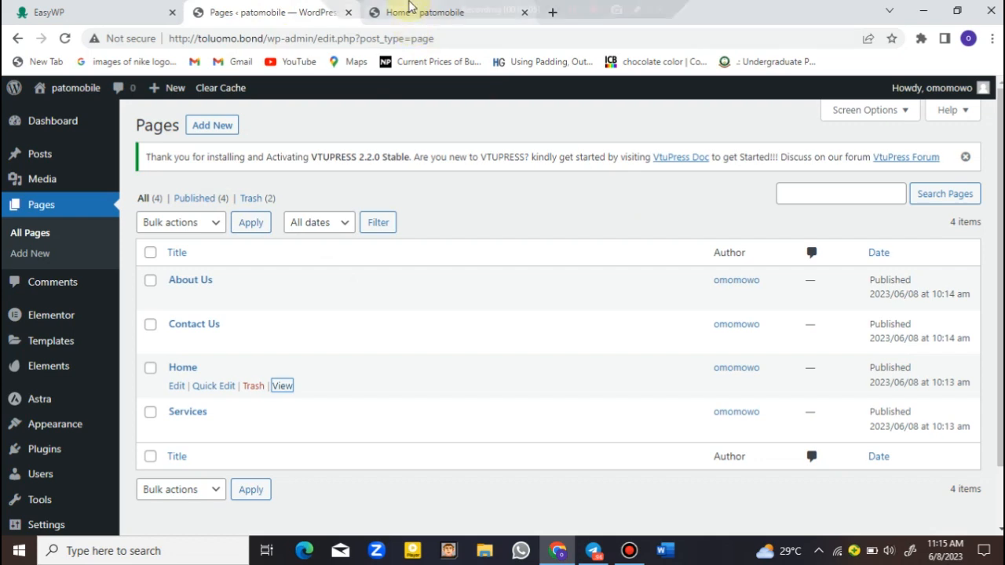
click(398, 13)
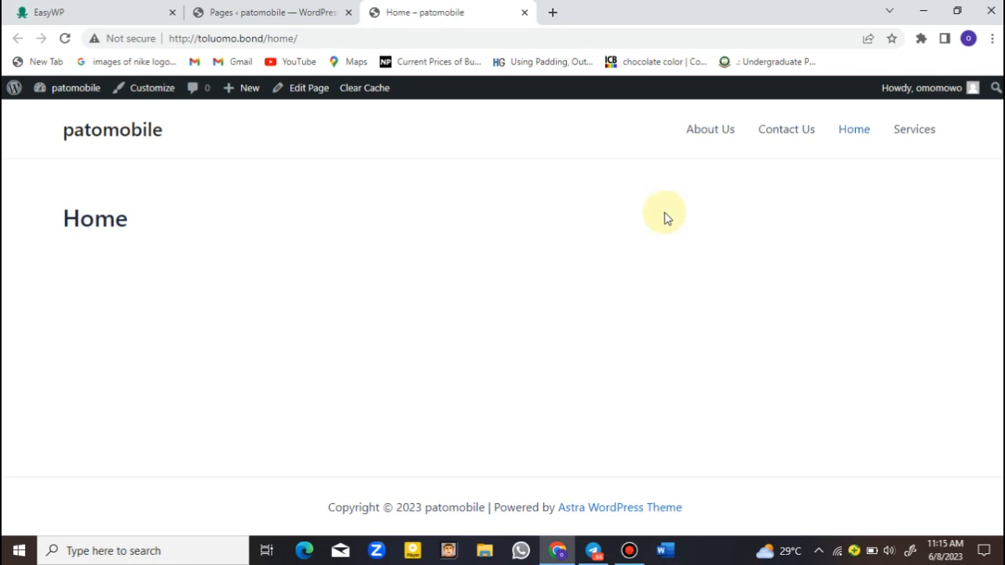
Step: Return to the site's admin area and open the Menus editor for creating the first navigation menu
click(225, 10)
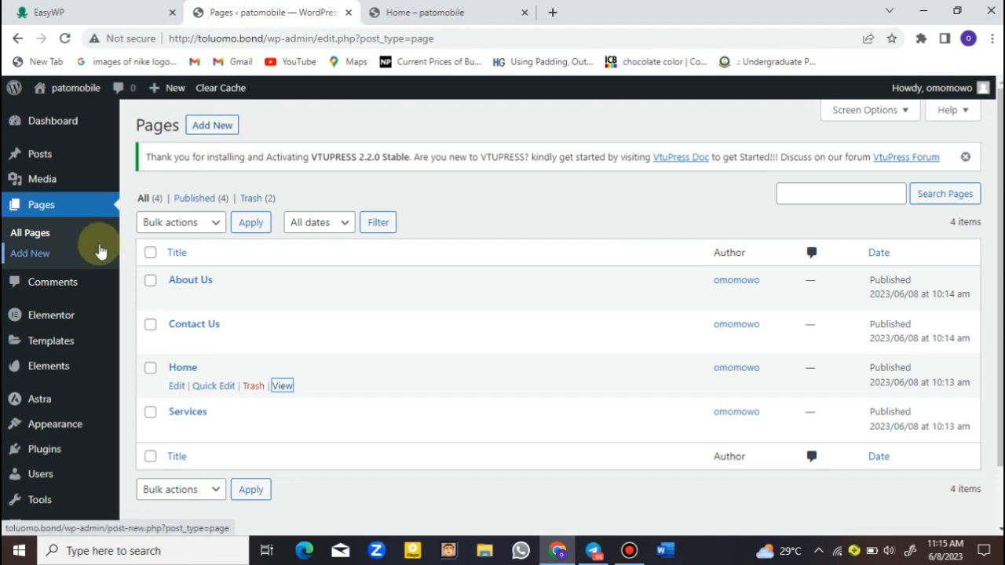
mouse_move(71, 434)
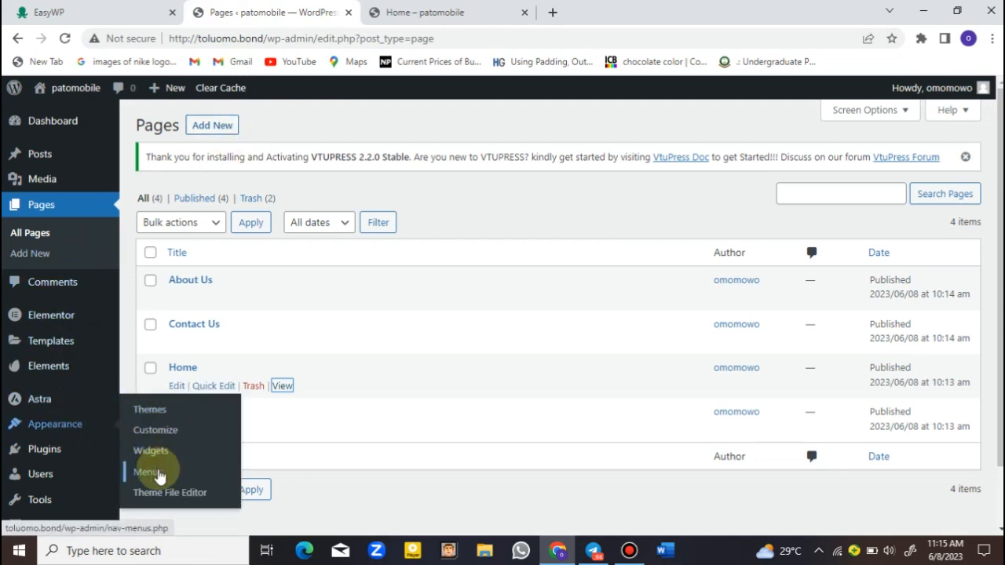
click(158, 476)
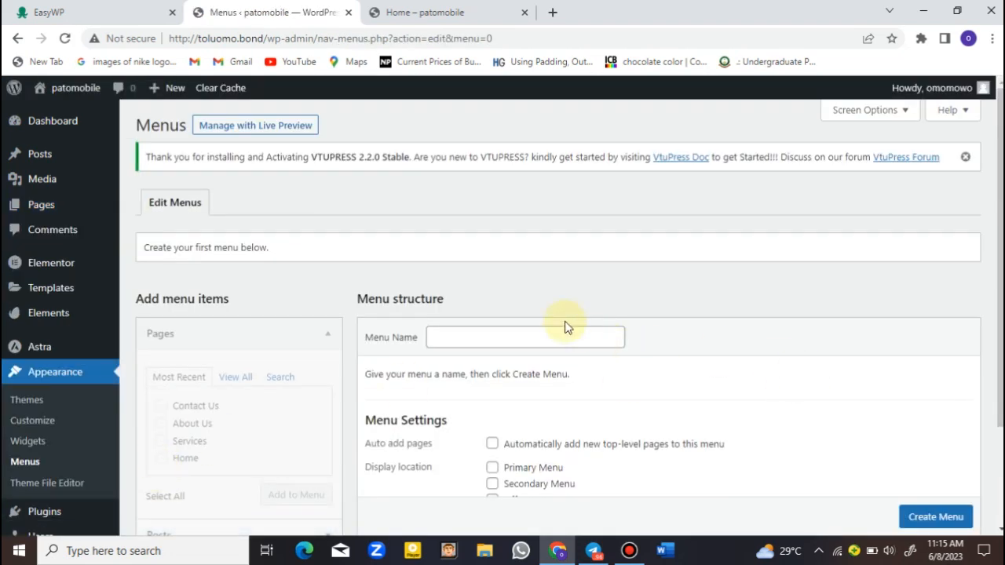
scroll(875, 259, down, 1)
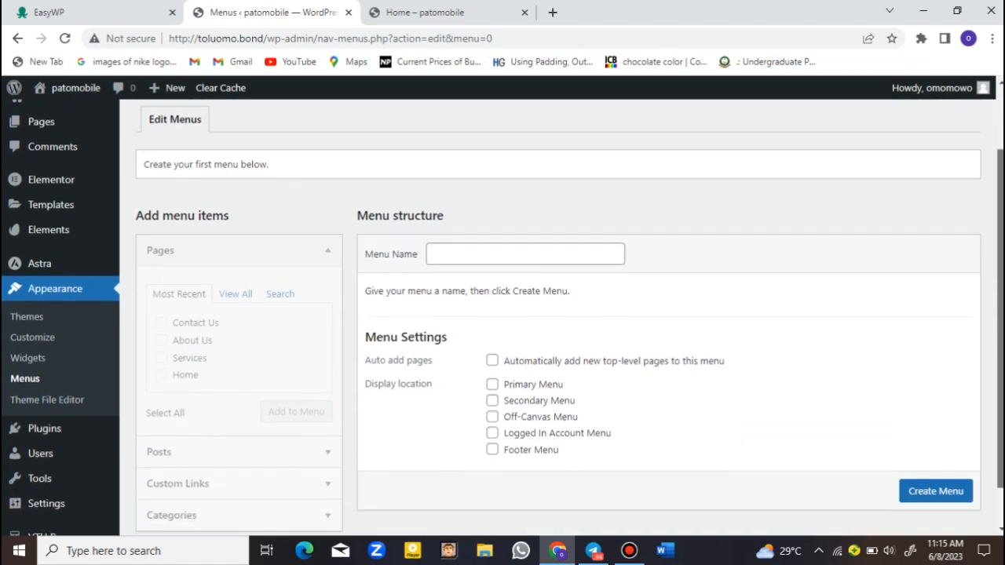
Step: Create a menu named "menu" and assign it to the Primary Menu display location
click(498, 248)
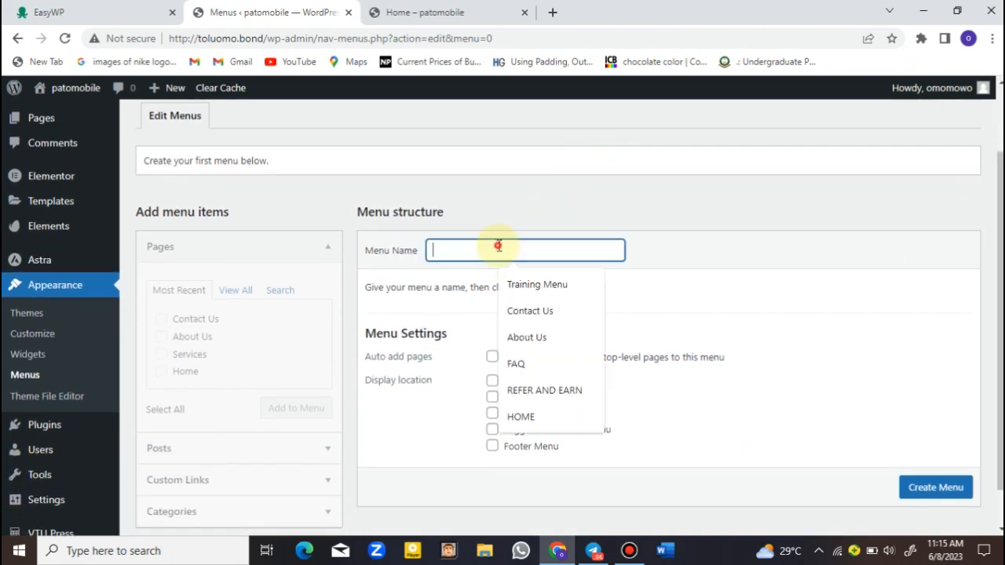
text(menu)
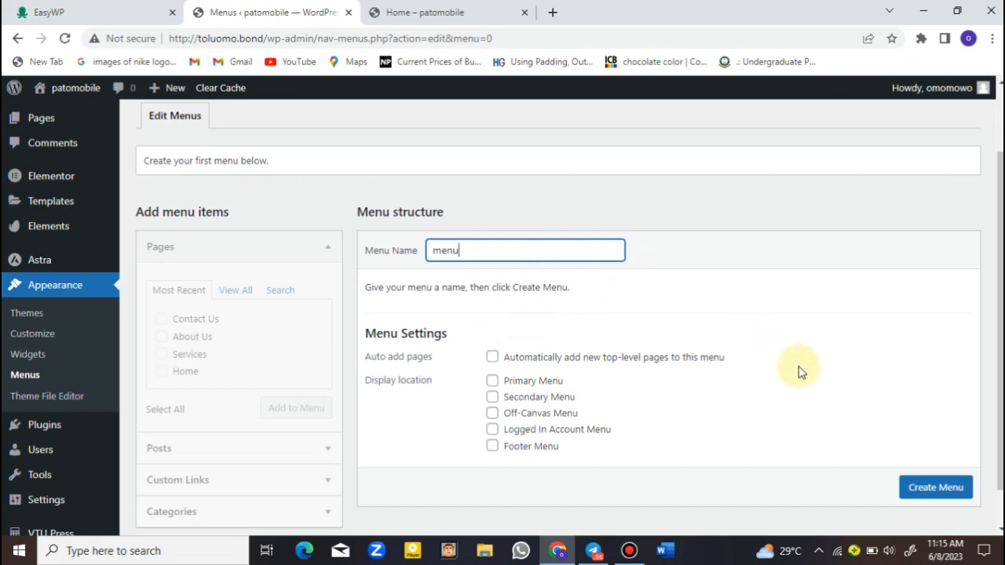
click(492, 381)
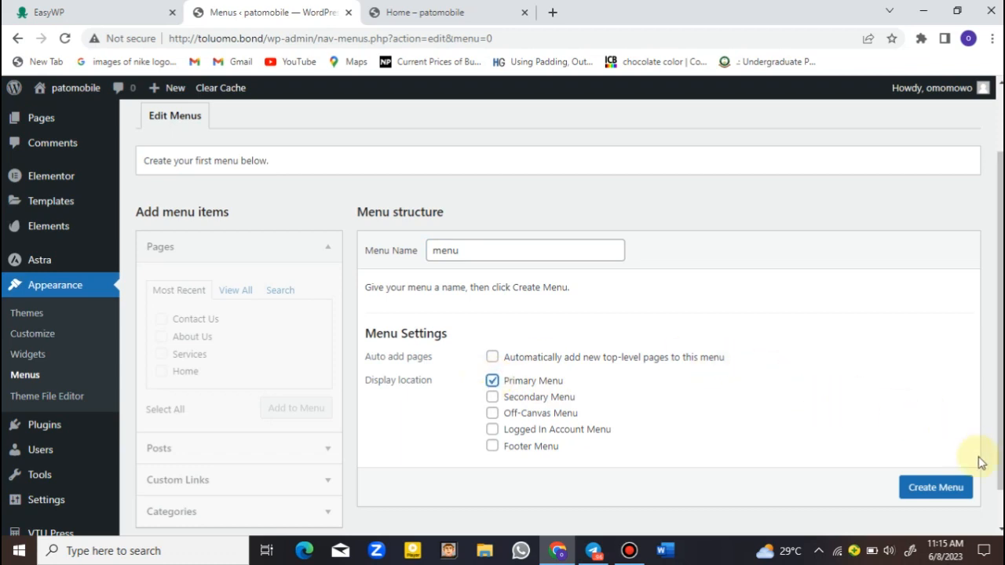
click(953, 485)
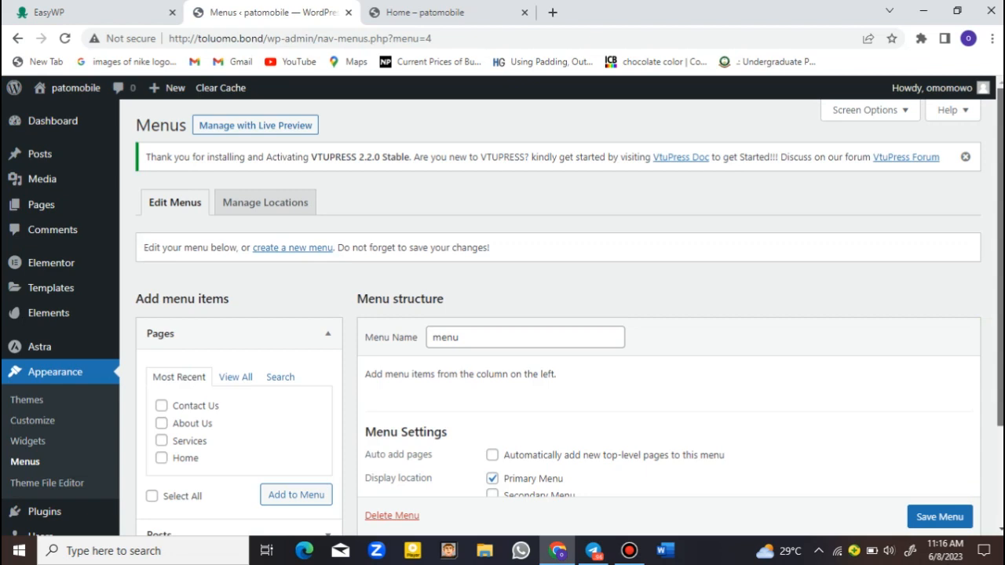
Step: Add all four pages to the menu and order them Home, Services, Contact Us, About Us
scroll(550, 314, down, 3)
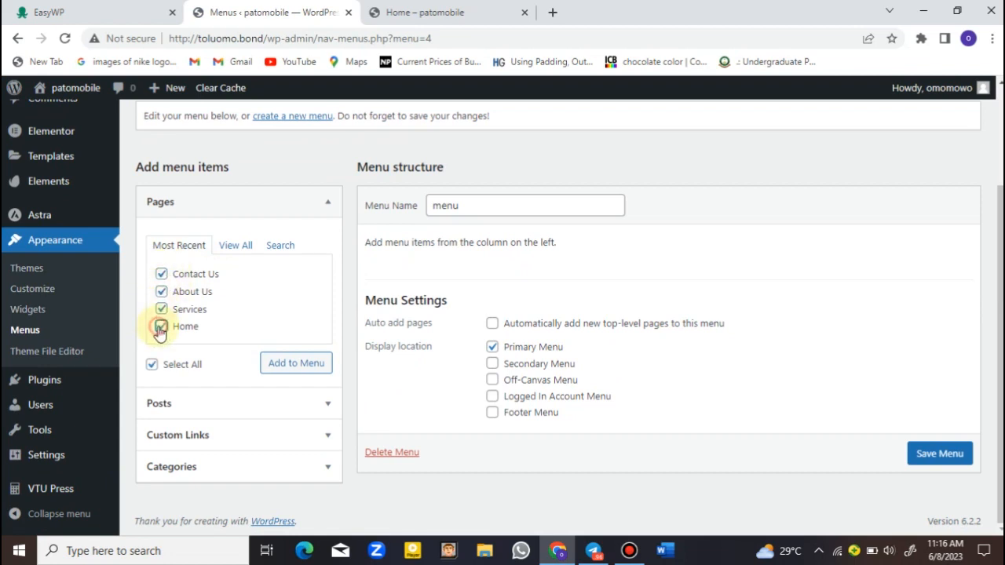
click(295, 369)
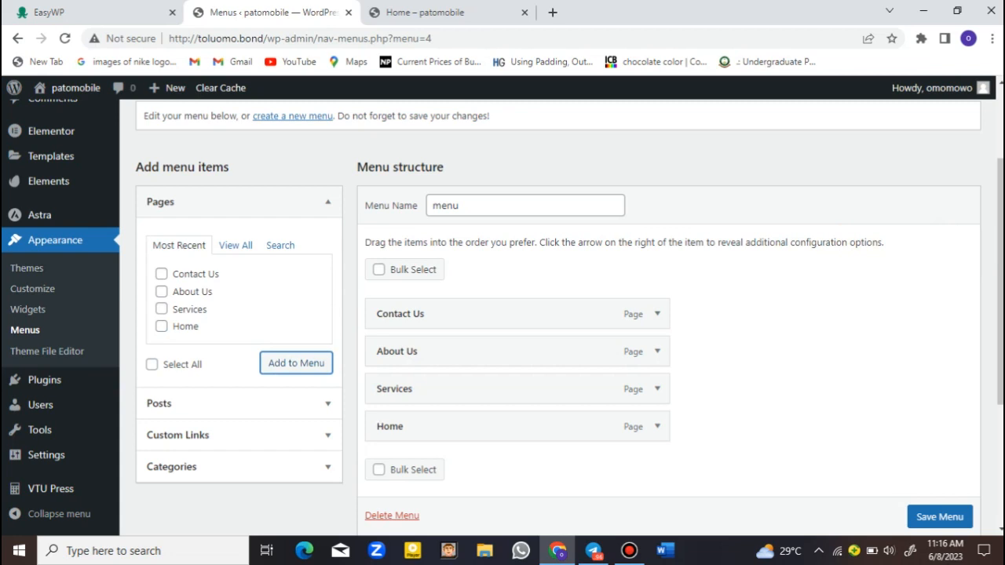
scroll(961, 285, down, 1)
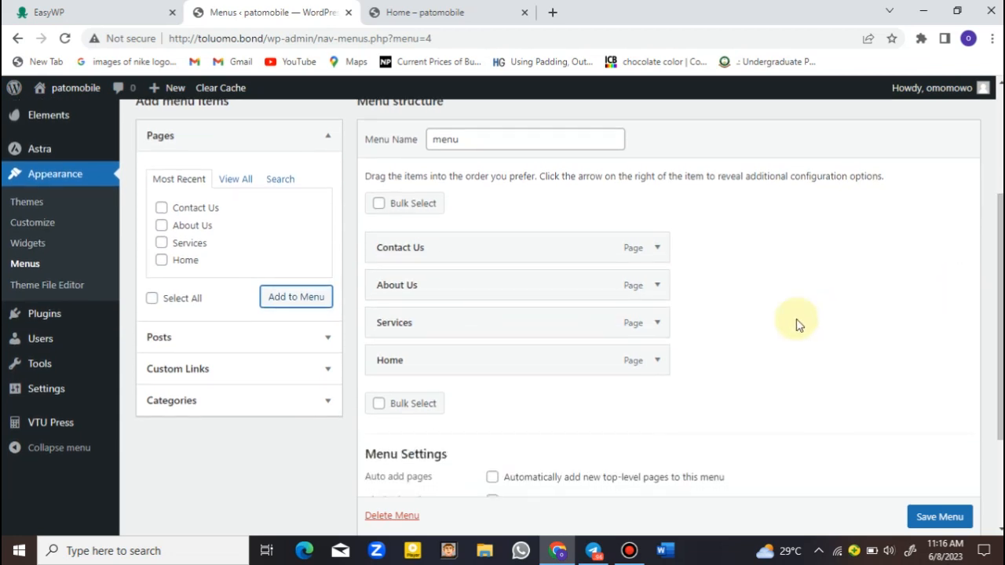
drag(552, 364, 545, 245)
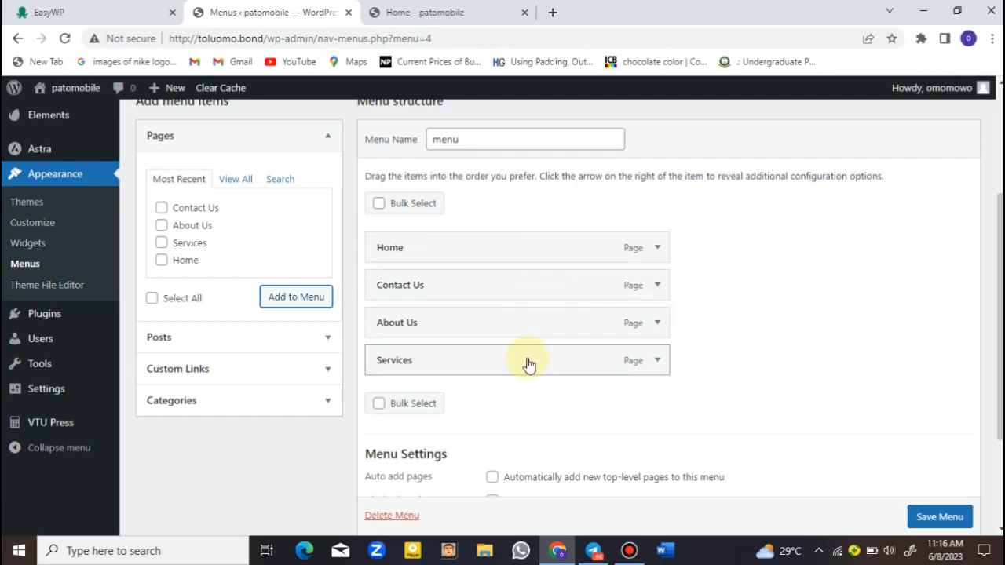
drag(527, 361, 527, 287)
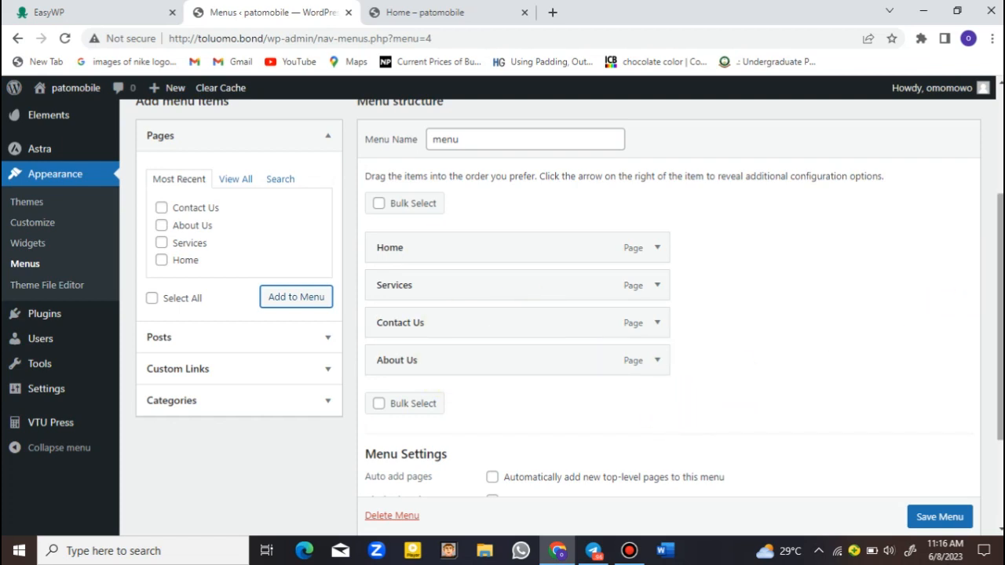
scroll(998, 298, down, 2)
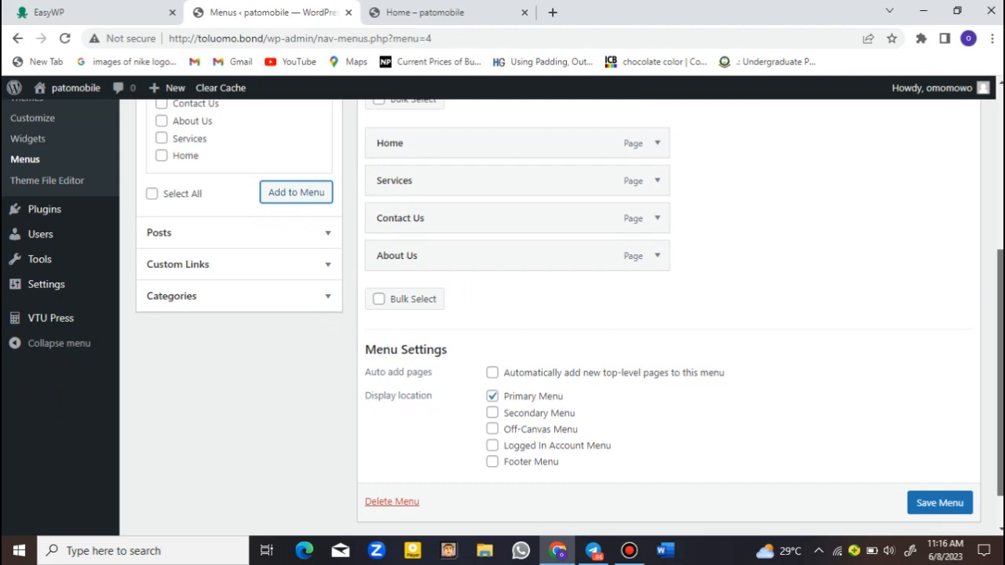
Step: Nest Services under Home and Contact Us under Services as sub-items, and save the menu
scroll(1001, 270, up, 1)
drag(1002, 271, 993, 249)
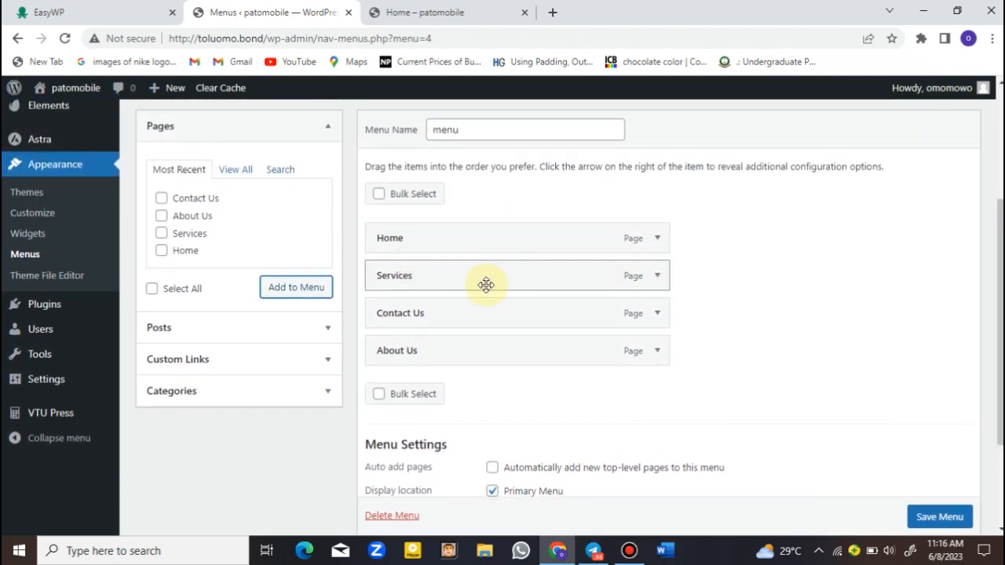
drag(484, 285, 524, 289)
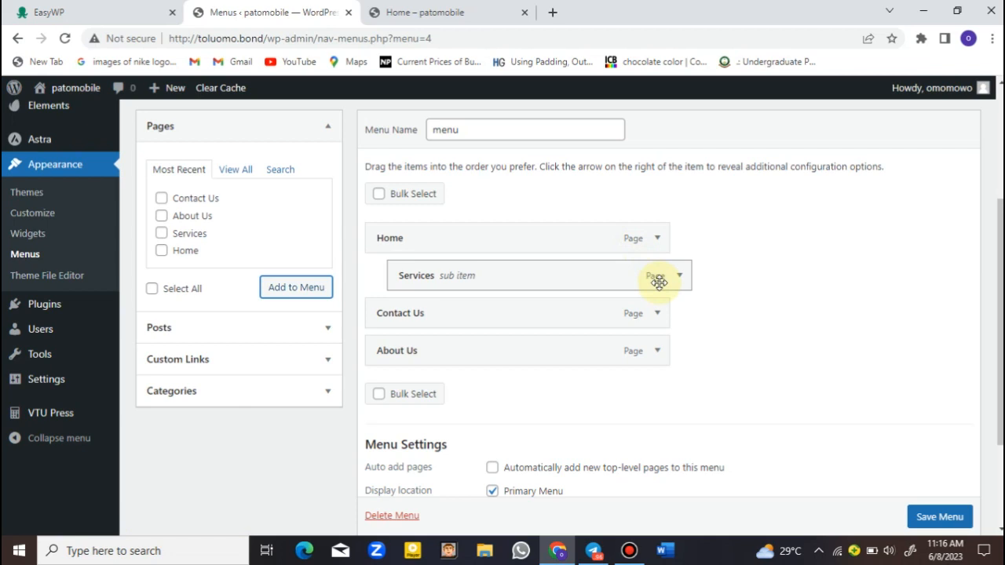
drag(592, 312, 646, 310)
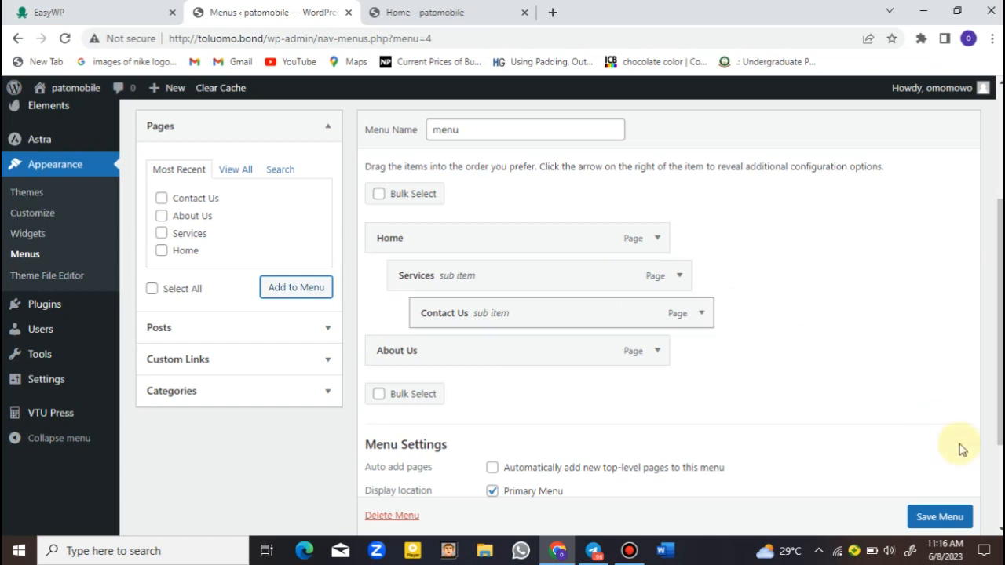
click(958, 523)
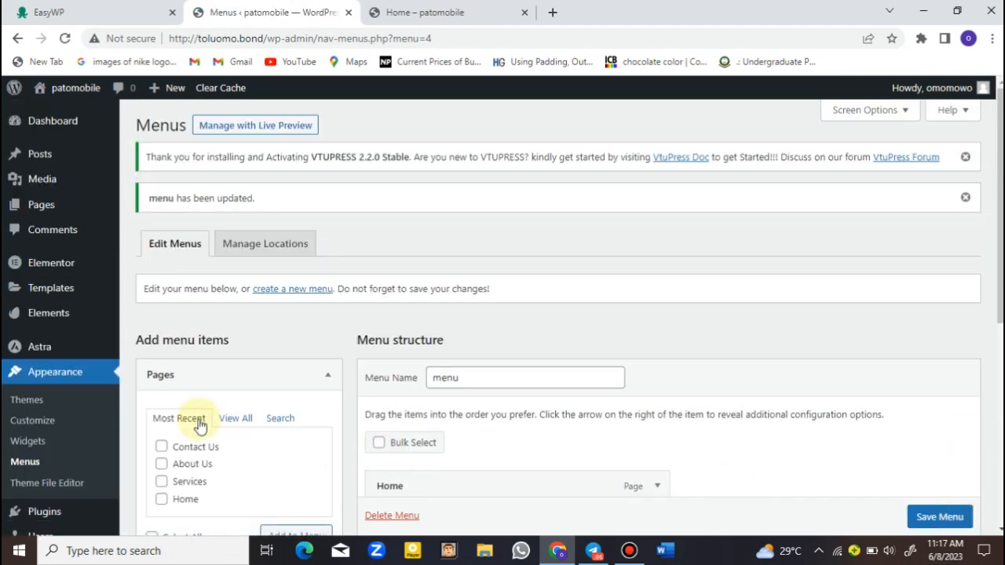
Step: Open the Home page from the list of all pages and start editing it with Elementor
scroll(549, 251, down, 1)
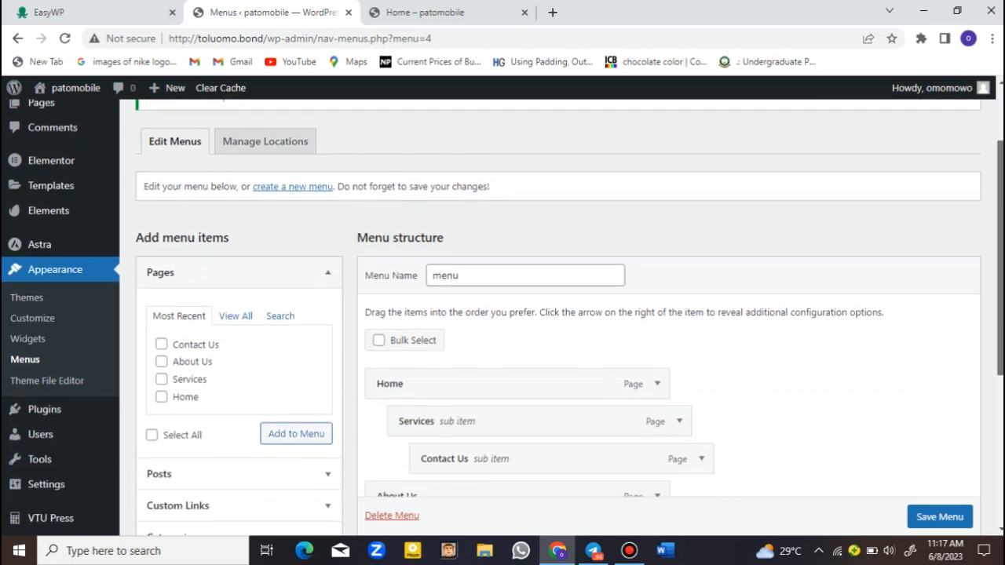
mouse_move(36, 188)
mouse_move(71, 99)
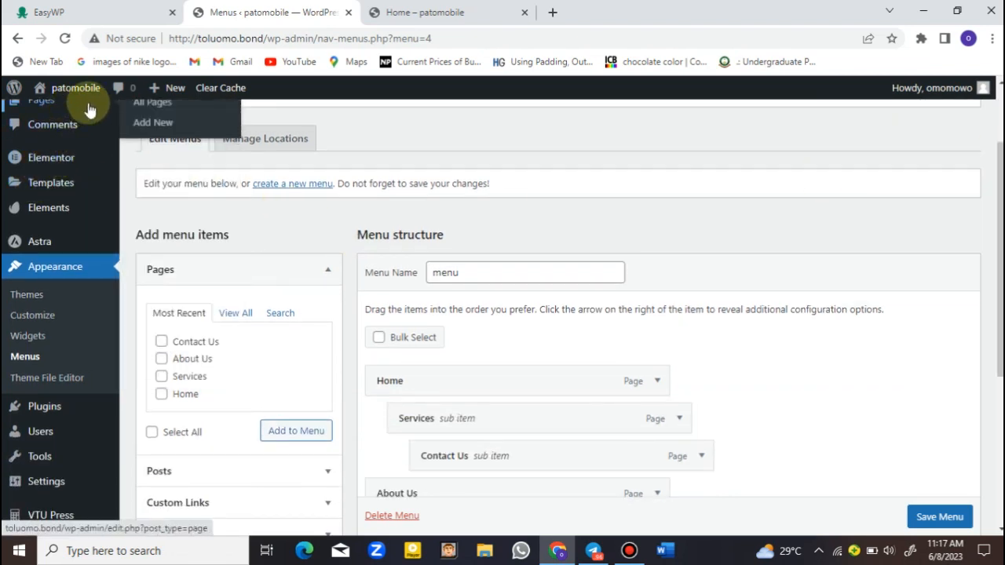
click(138, 108)
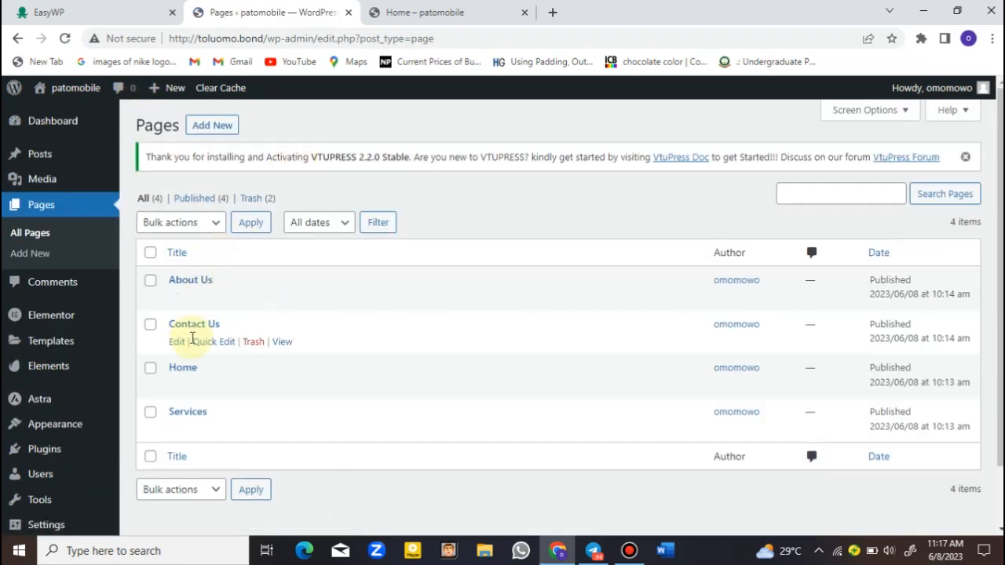
click(182, 369)
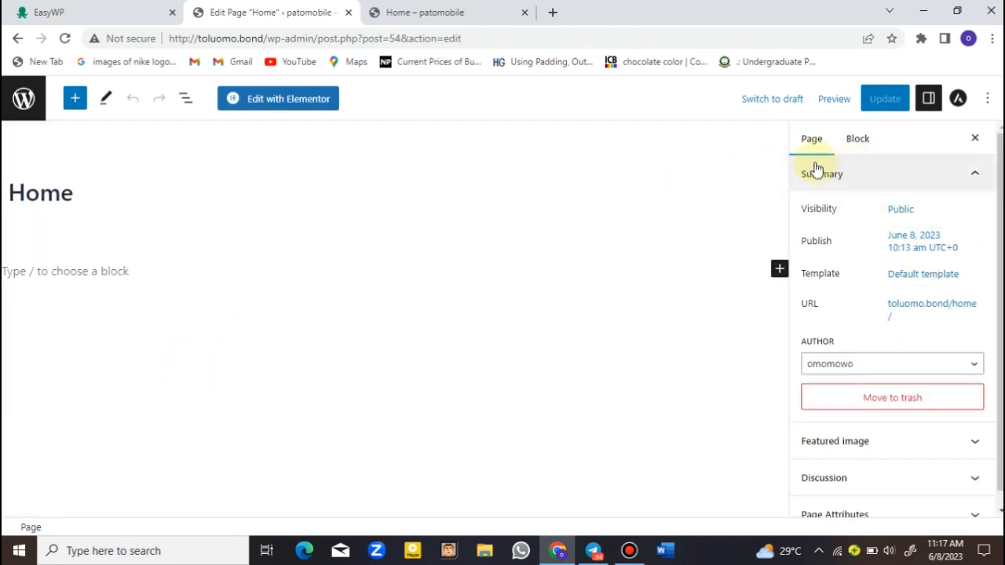
click(268, 110)
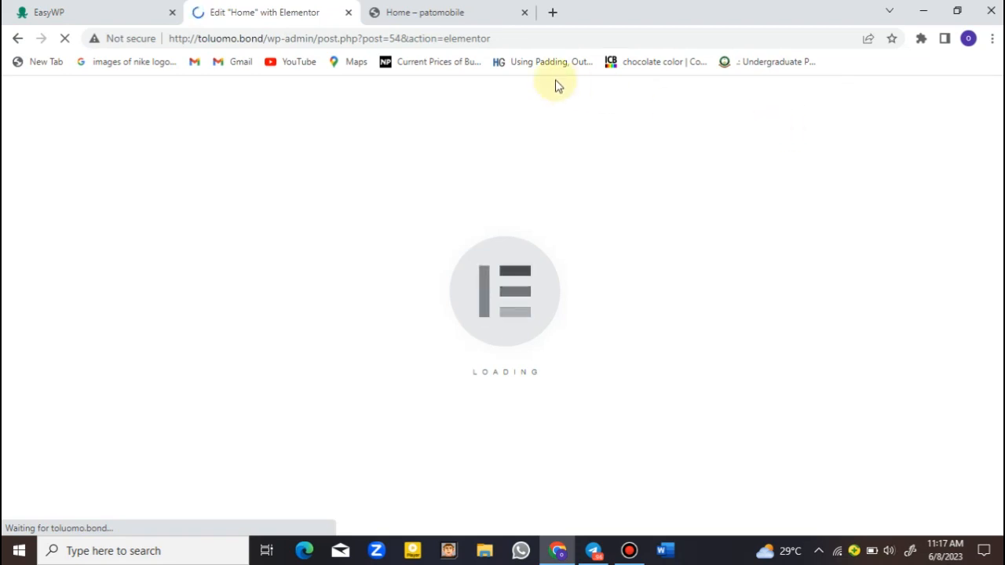
Step: Switch to the published Home page and examine the header menu, including the submenu under Home
click(451, 15)
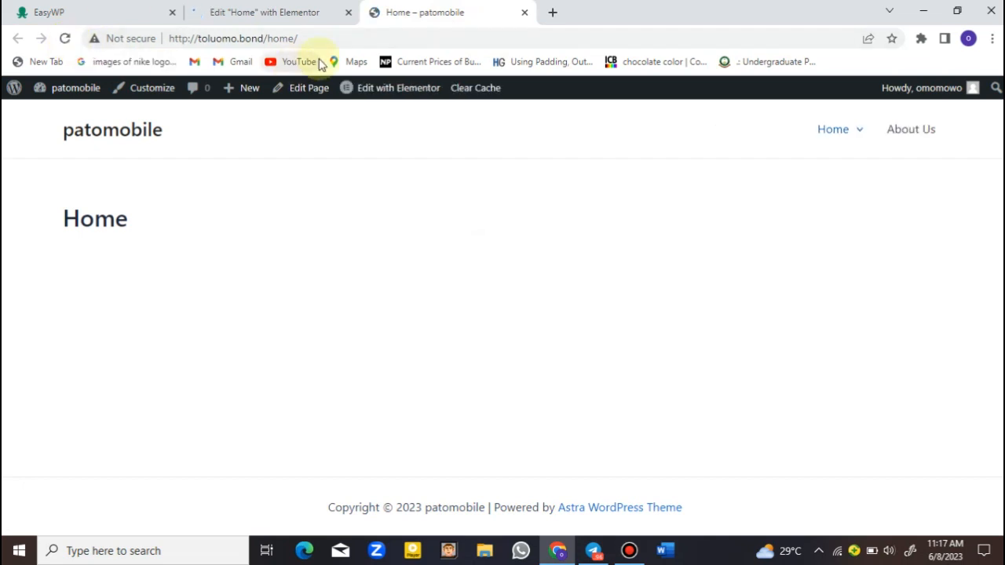
mouse_move(817, 134)
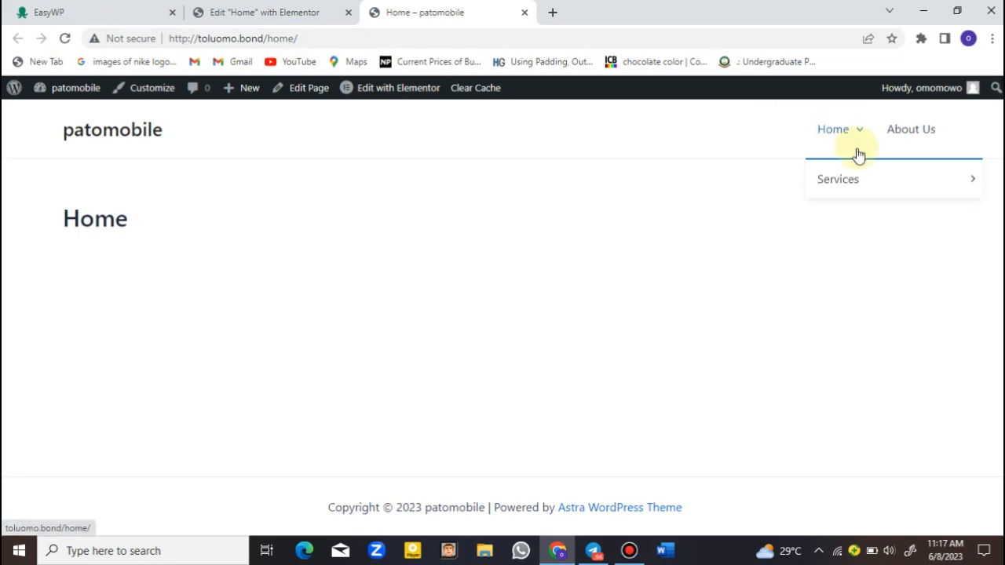
mouse_move(856, 186)
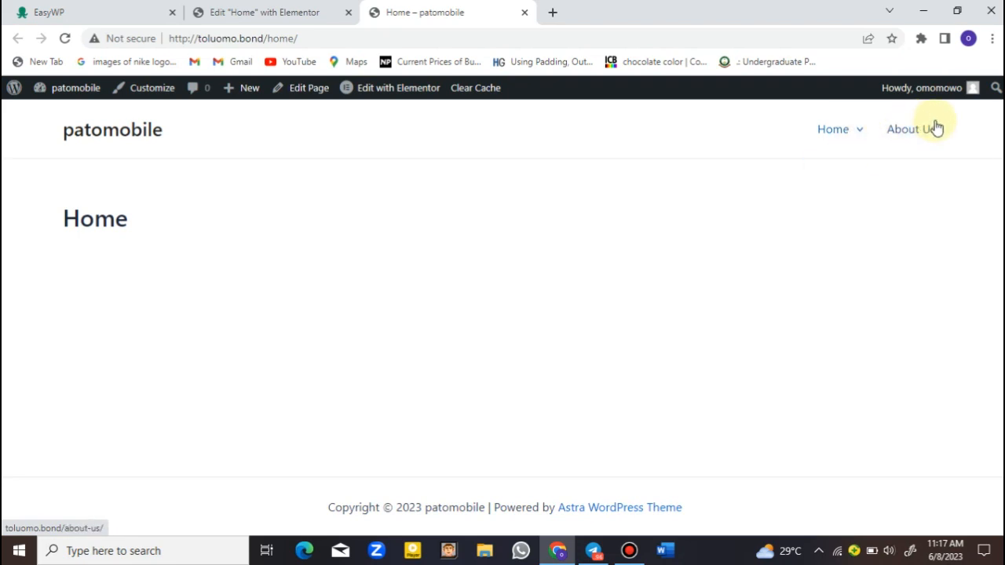
mouse_move(859, 128)
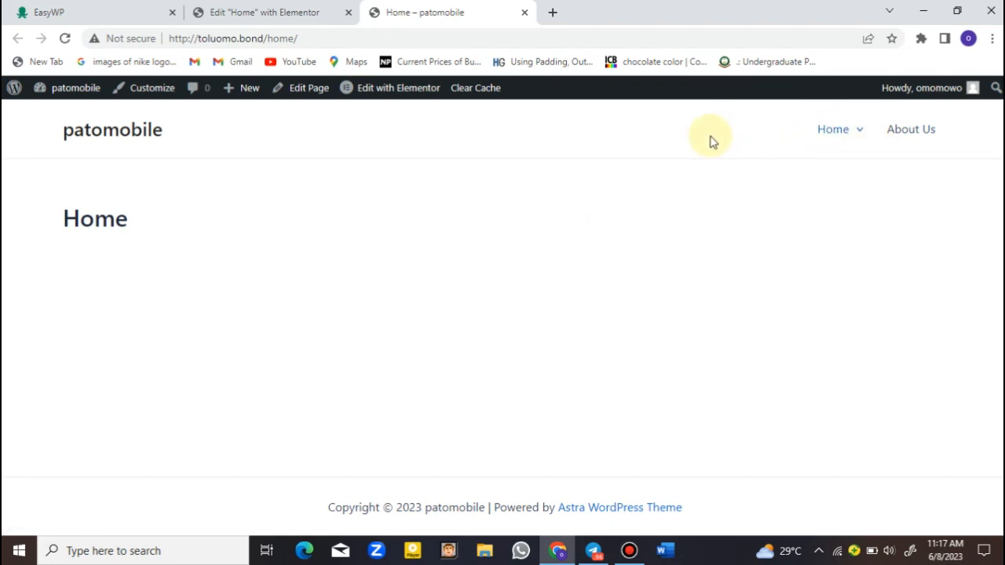
Step: Leave the Elementor and page editors for the Home page and reopen the Menus editor
click(241, 8)
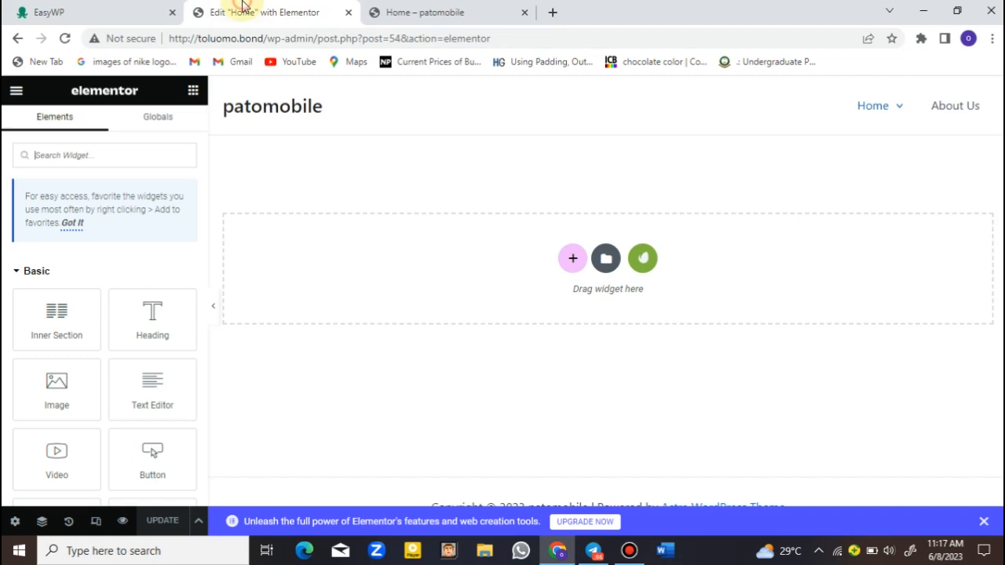
click(9, 39)
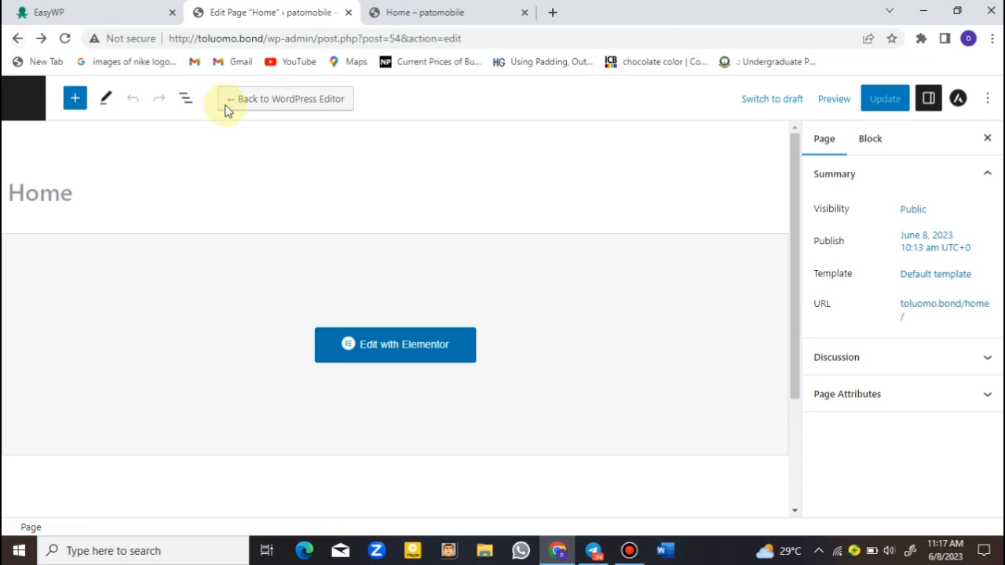
click(16, 102)
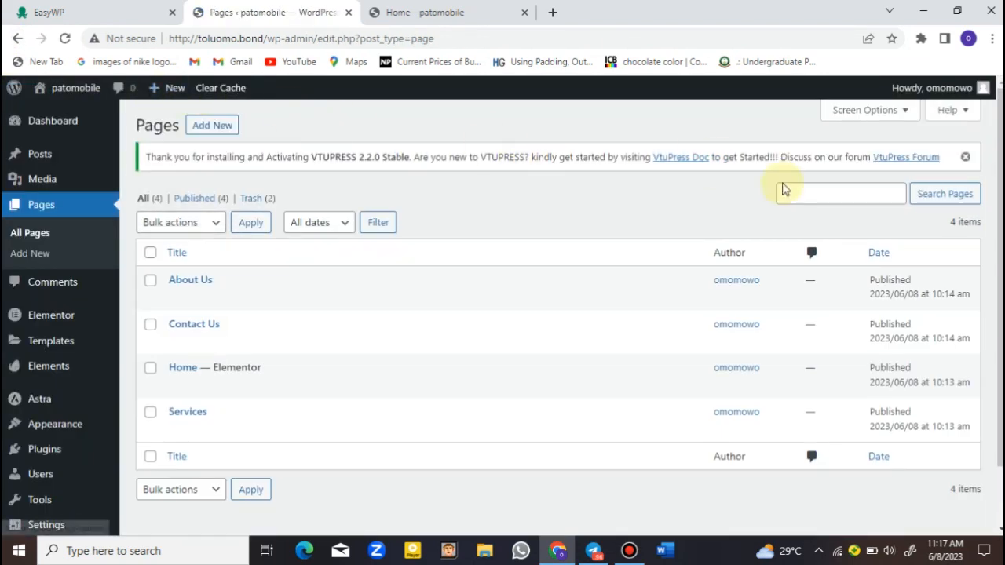
scroll(753, 228, down, 1)
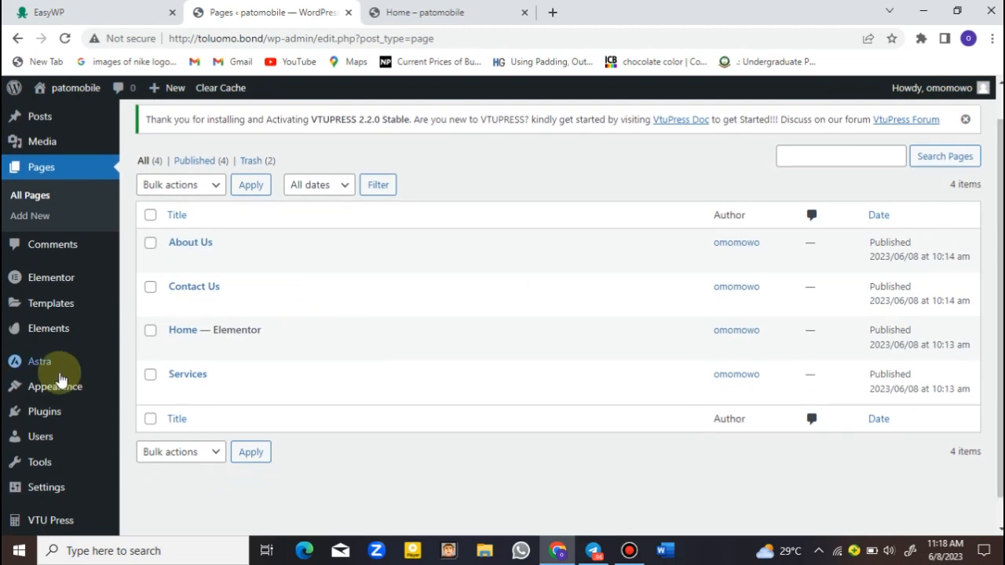
mouse_move(60, 387)
click(161, 457)
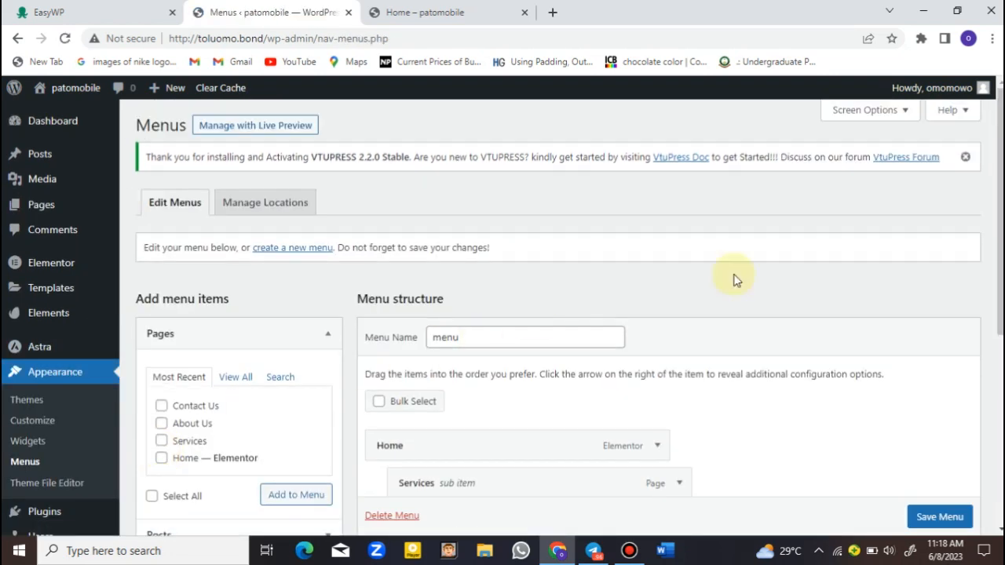
Step: Move the Services and Contact Us sub-items back to the menu's top level and save the menu
drag(999, 200, 999, 294)
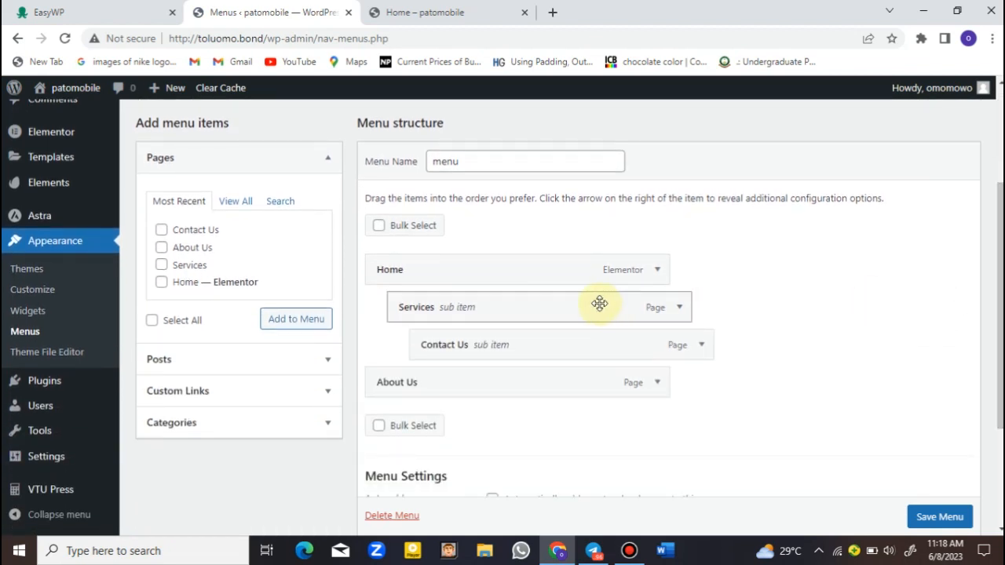
drag(599, 304, 565, 303)
drag(565, 339, 534, 345)
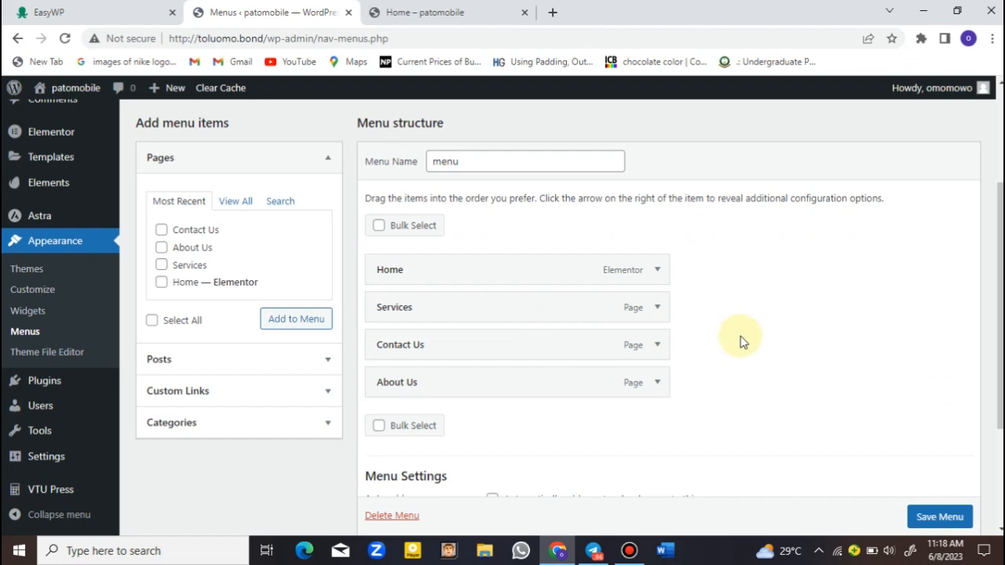
click(937, 516)
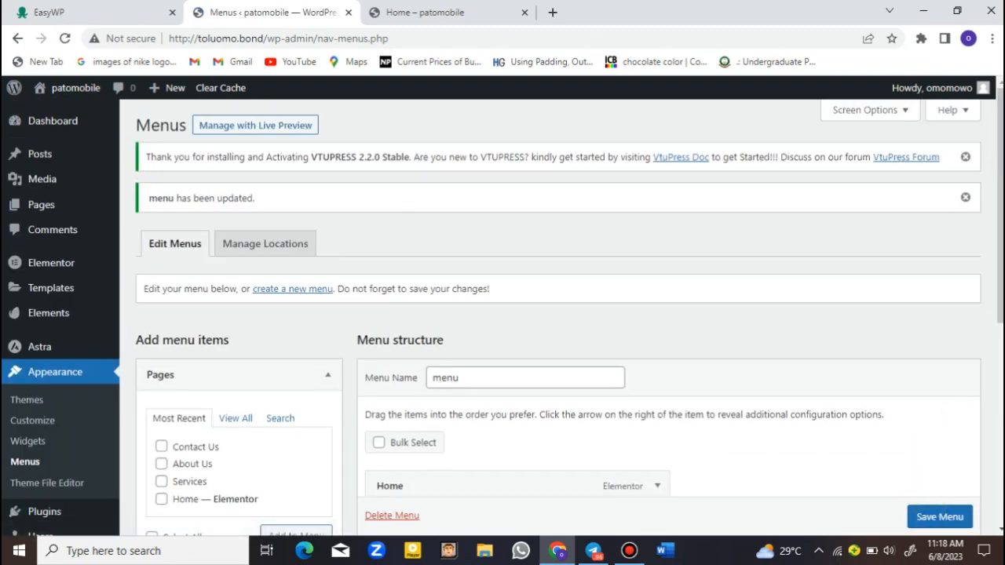
Step: Reload the published Home page, test the header menu links such as Services and Contact Us, and return to the Menus editor
scroll(549, 314, down, 3)
scroll(951, 275, up, 3)
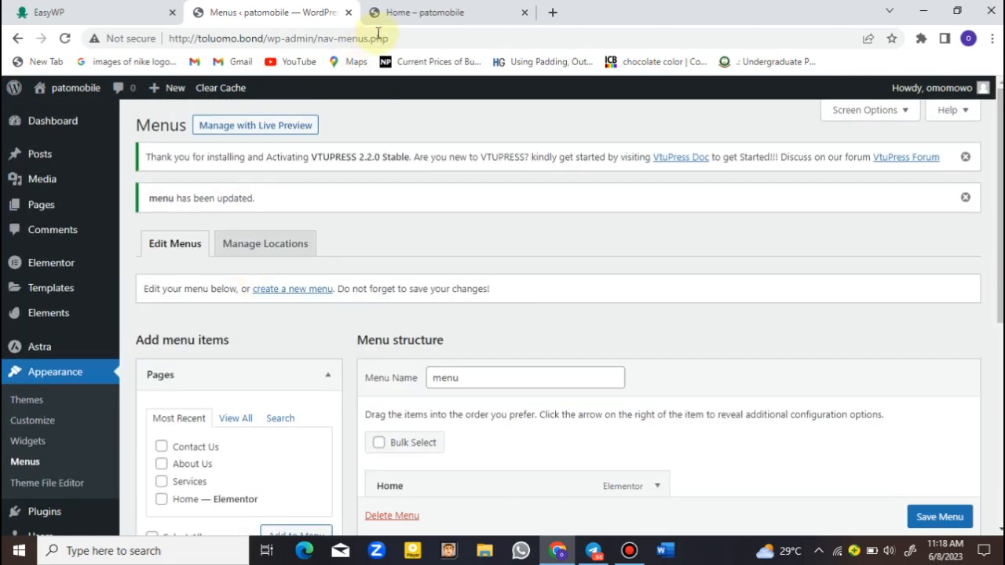
click(416, 12)
click(66, 39)
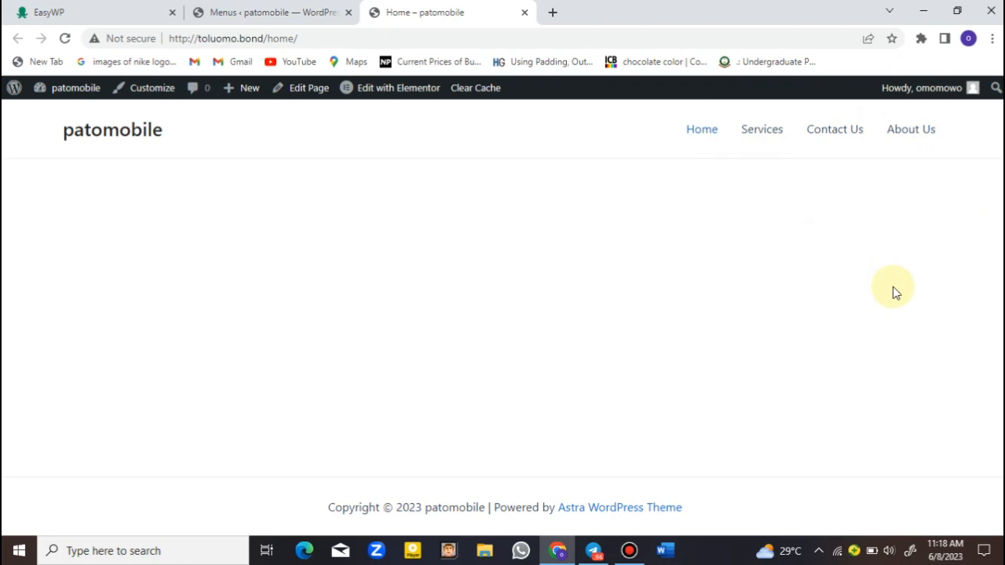
click(759, 134)
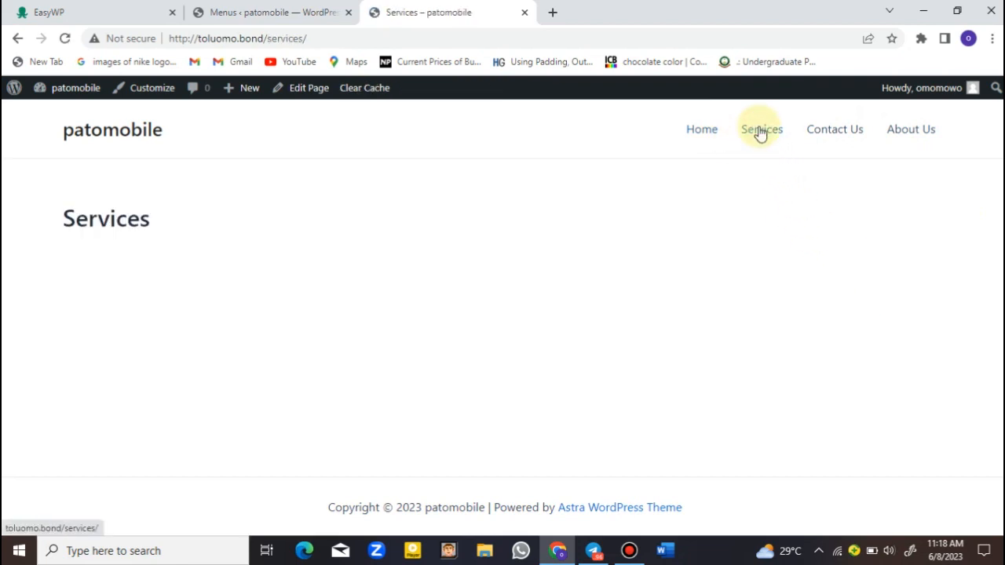
click(843, 138)
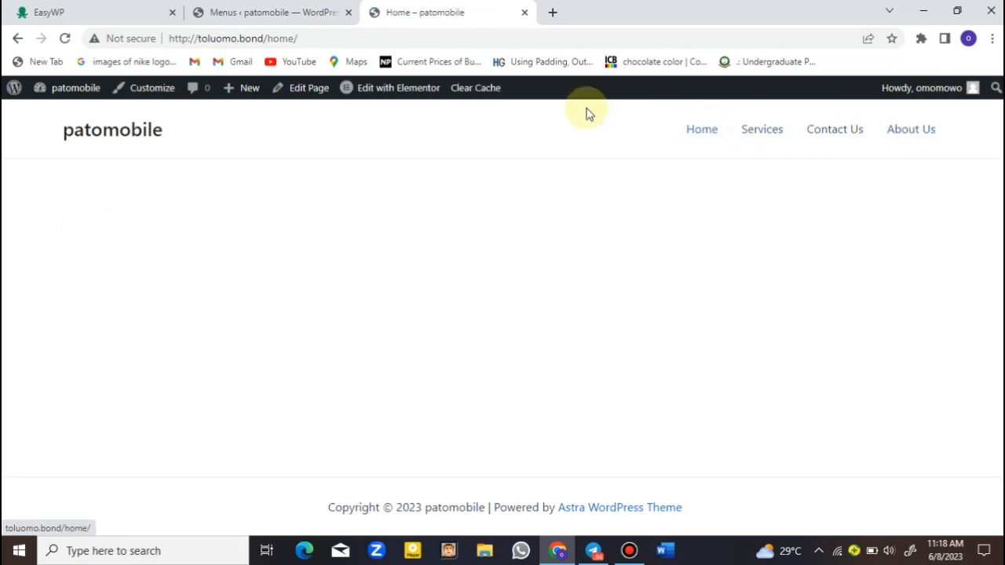
click(270, 14)
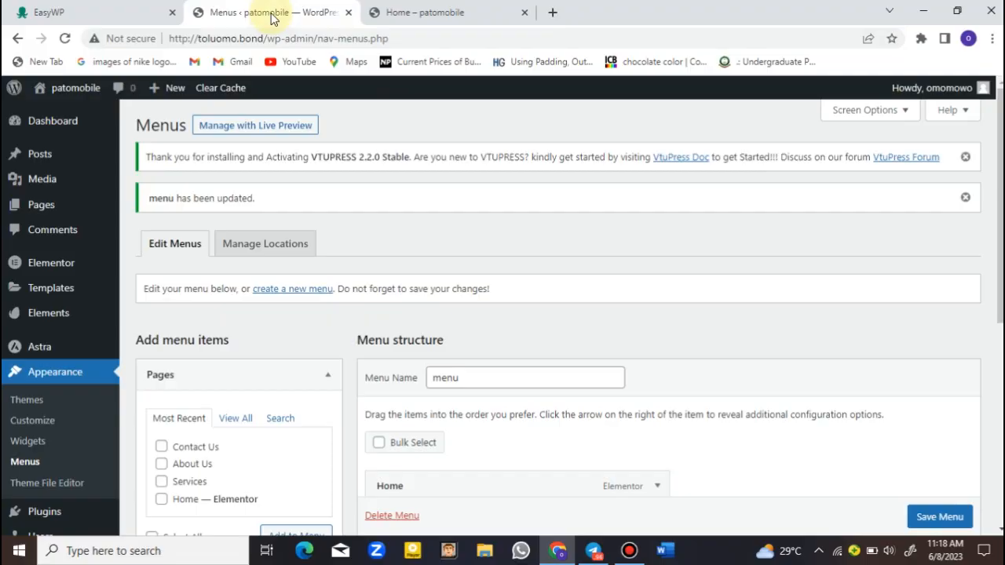